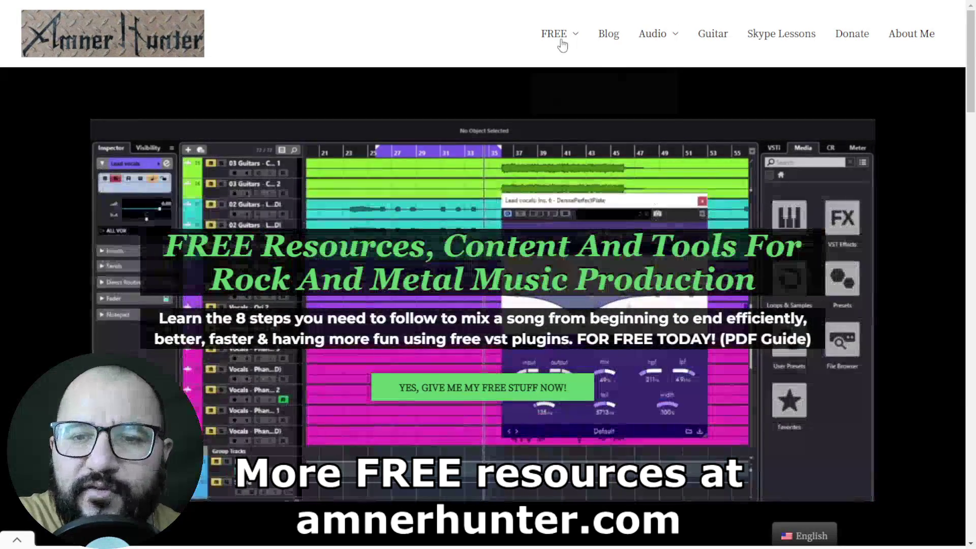
- Leave the browser and return to the REAPER rock mix project window
mouse_move(559, 38)
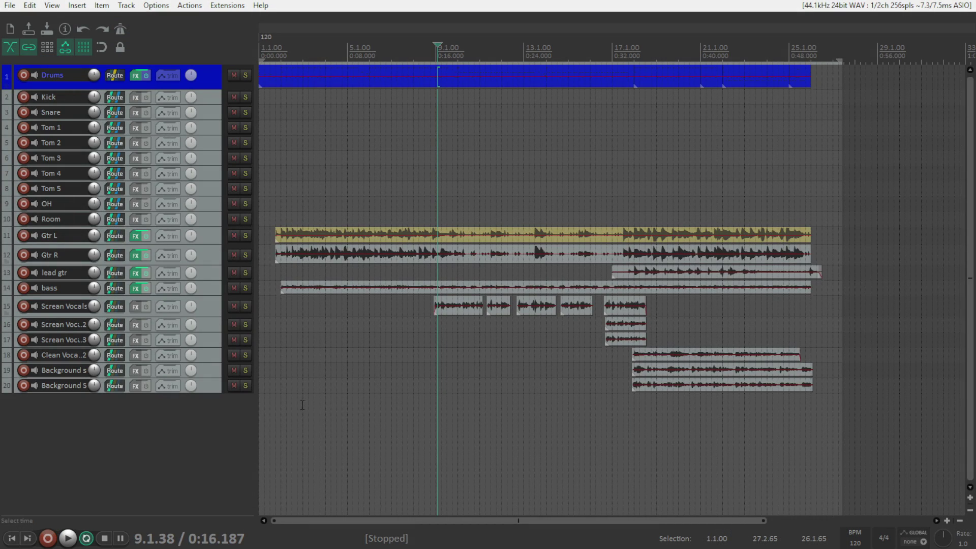
- In Preferences > Media, enable 'Put new peak files in peaks/ subfolder relative to media'
left_click(11, 9)
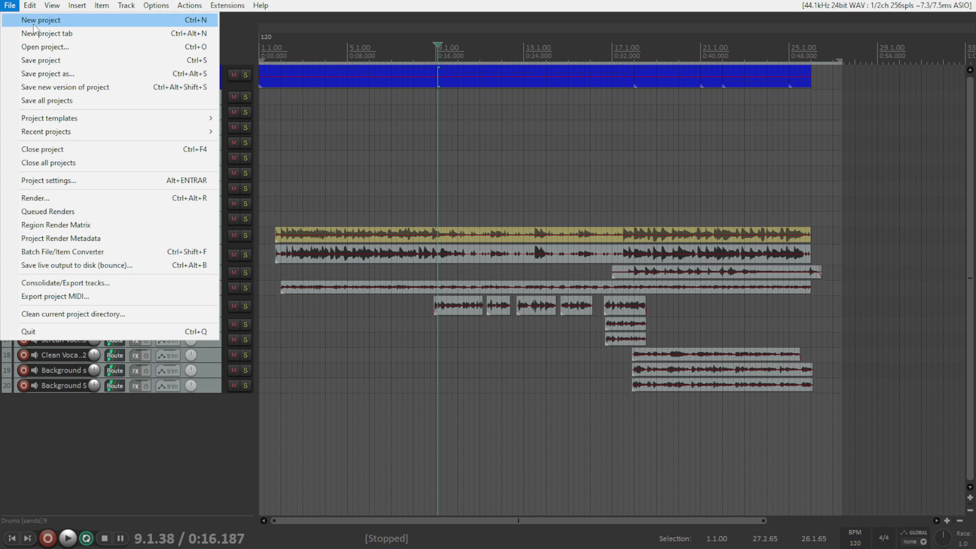
left_click(9, 7)
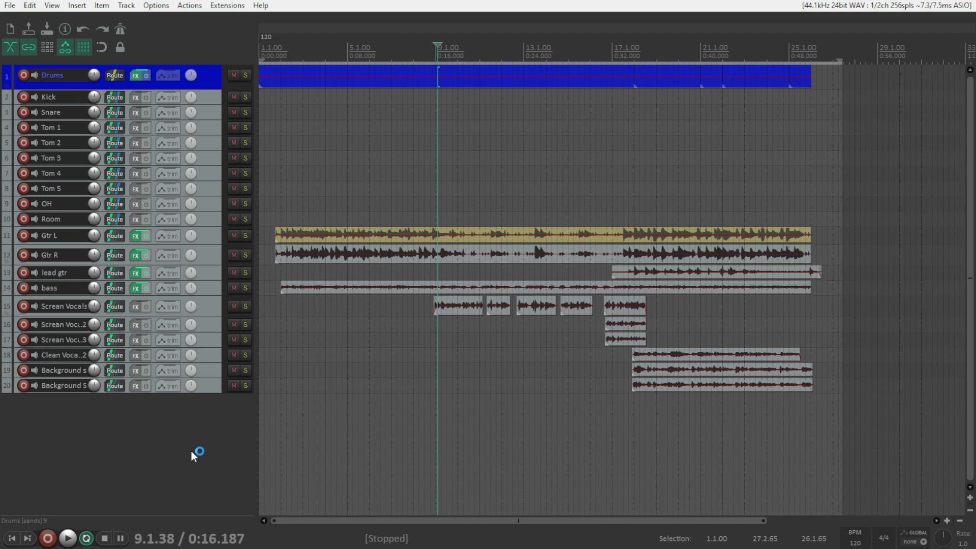
left_click(156, 5)
left_click(193, 495)
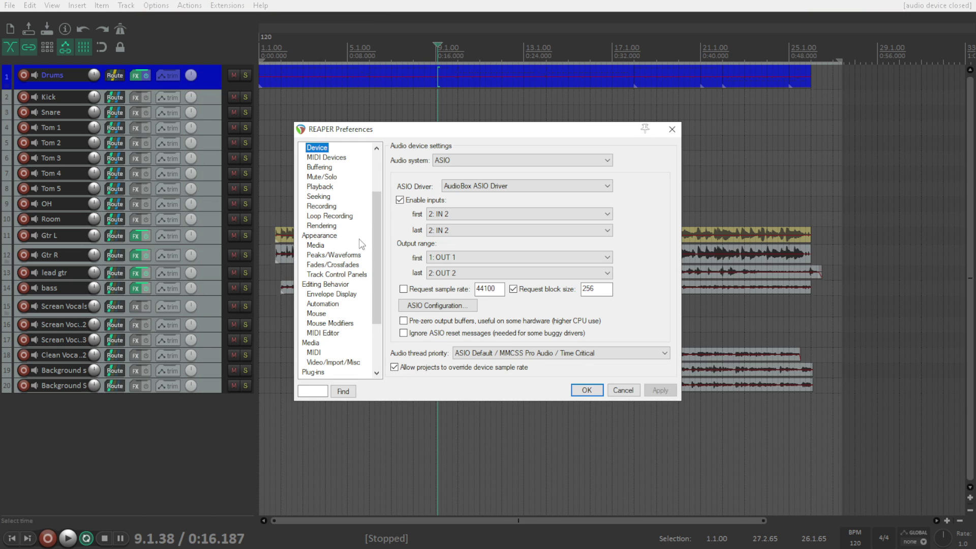
left_click_drag(377, 203, 377, 225)
left_click(310, 303)
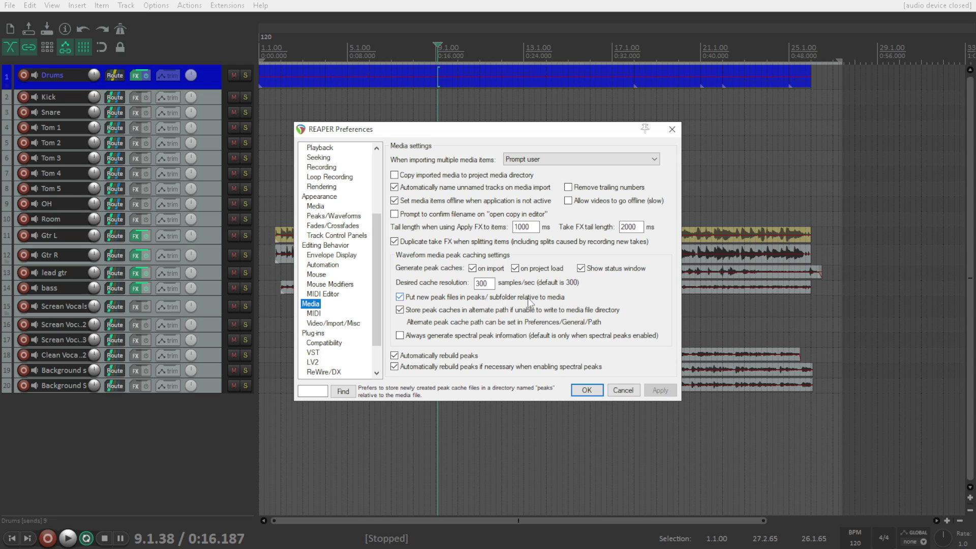
left_click(413, 300)
left_click(405, 301)
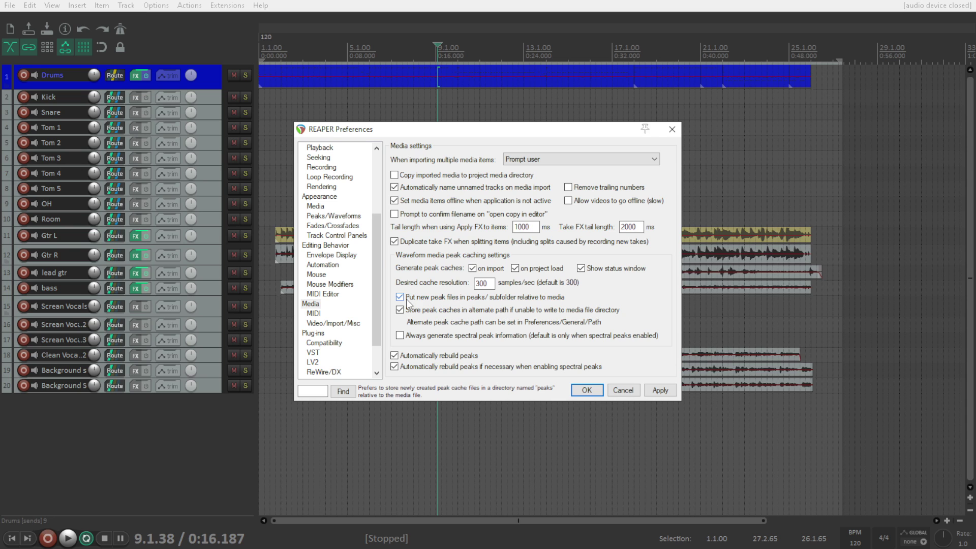
- Apply and close the media preferences, then start a new empty project
left_click(661, 391)
left_click(587, 391)
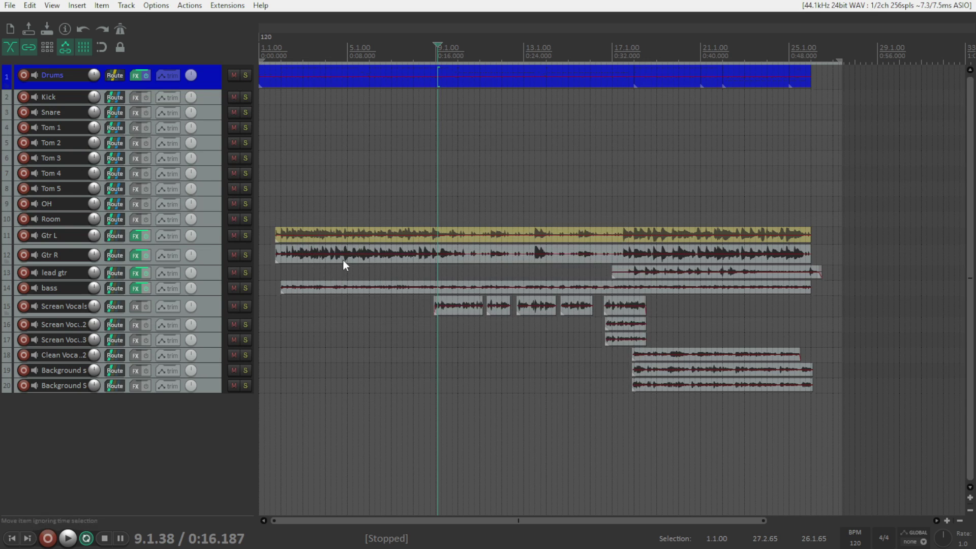
left_click(11, 5)
left_click(21, 20)
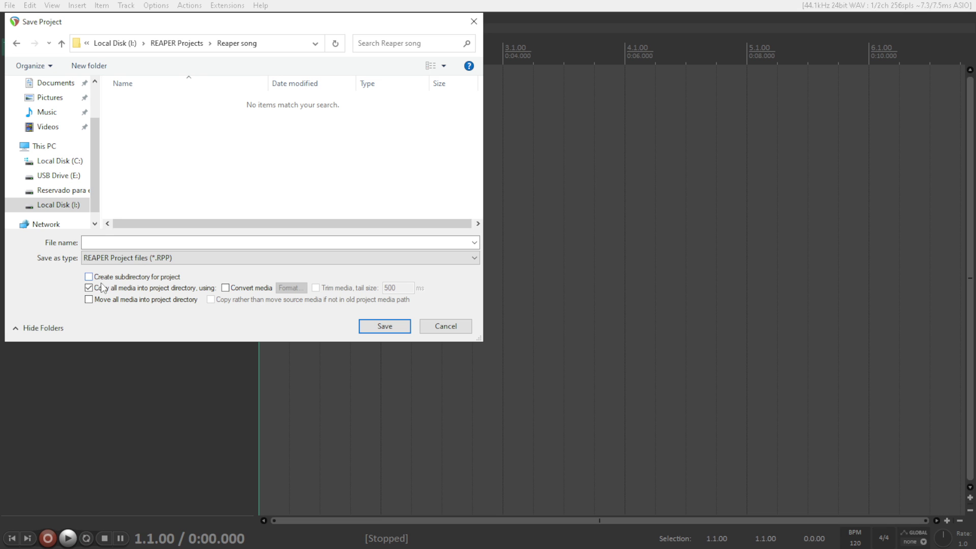
- In Save Project, tick Create subdirectory for project and Copy all media into project directory
left_click(88, 288)
left_click(88, 276)
left_click(88, 287)
left_click(89, 287)
left_click(89, 276)
left_click(90, 288)
left_click(90, 289)
left_click(89, 287)
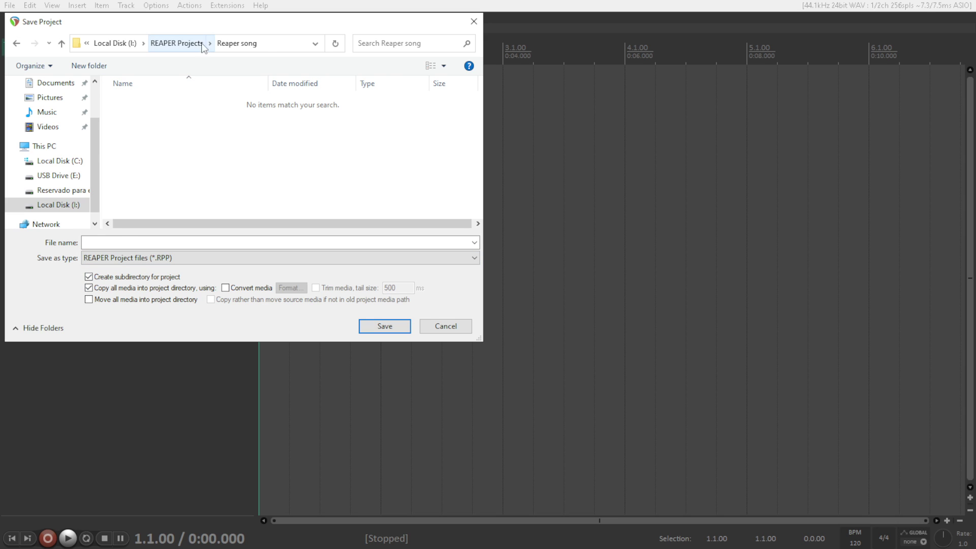
- Save the project as 'Reaper song' and set its media path to Audio
left_click(188, 243)
type("Reaper song")
left_click(382, 325)
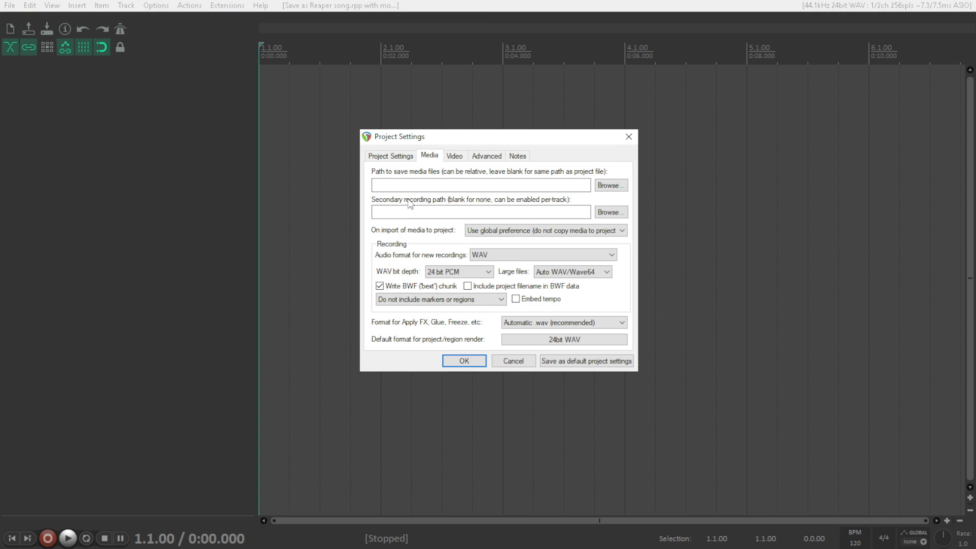
left_click(399, 182)
type("Audio")
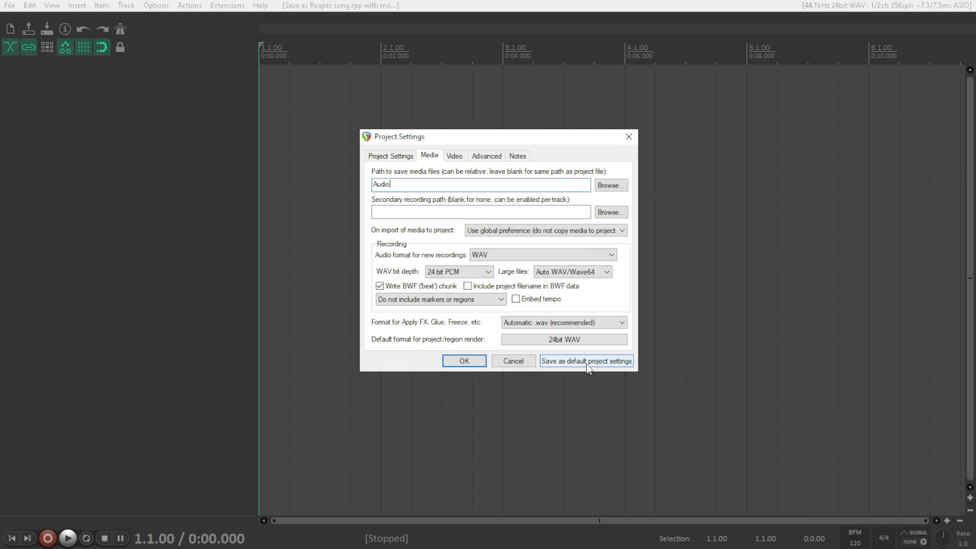
left_click(464, 361)
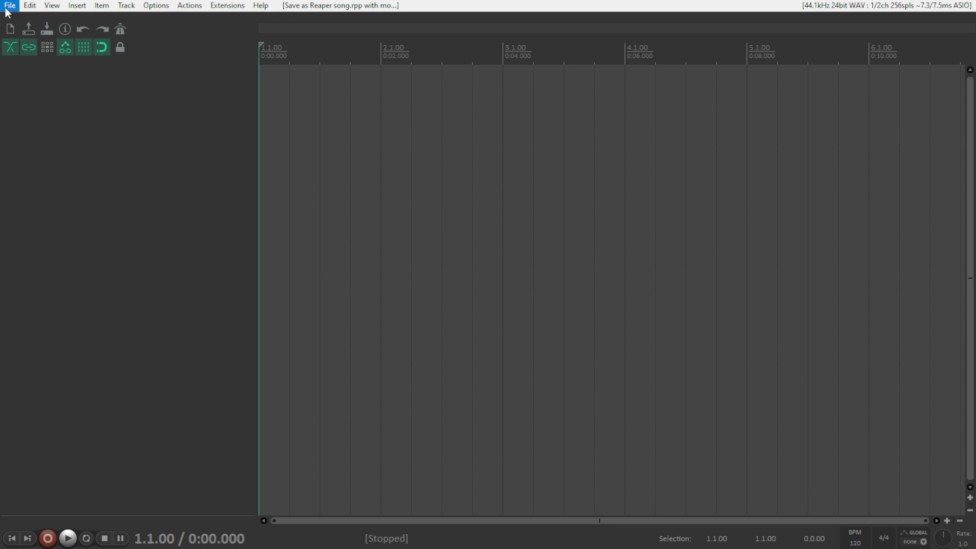
- Bring up the Insert > Media file picker, centred on screen
left_click(78, 6)
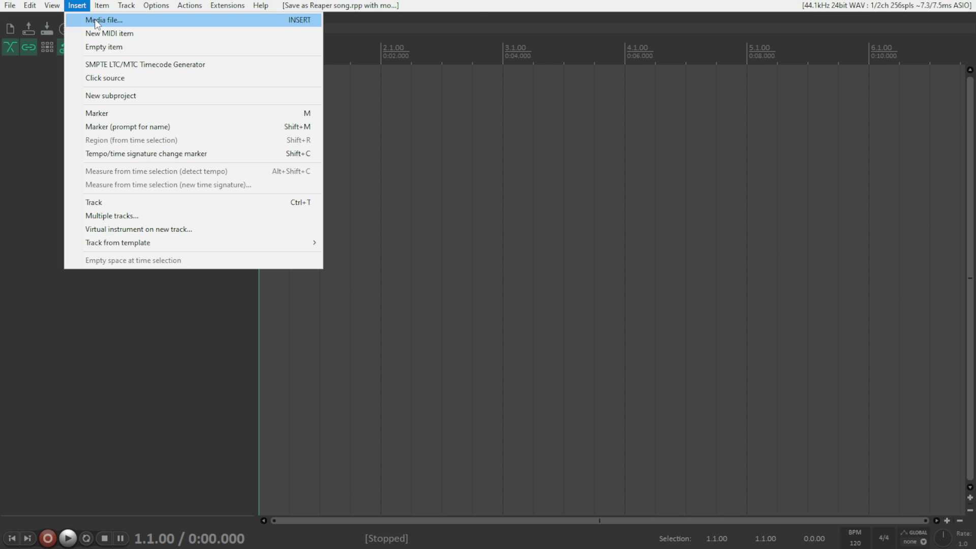
left_click(94, 19)
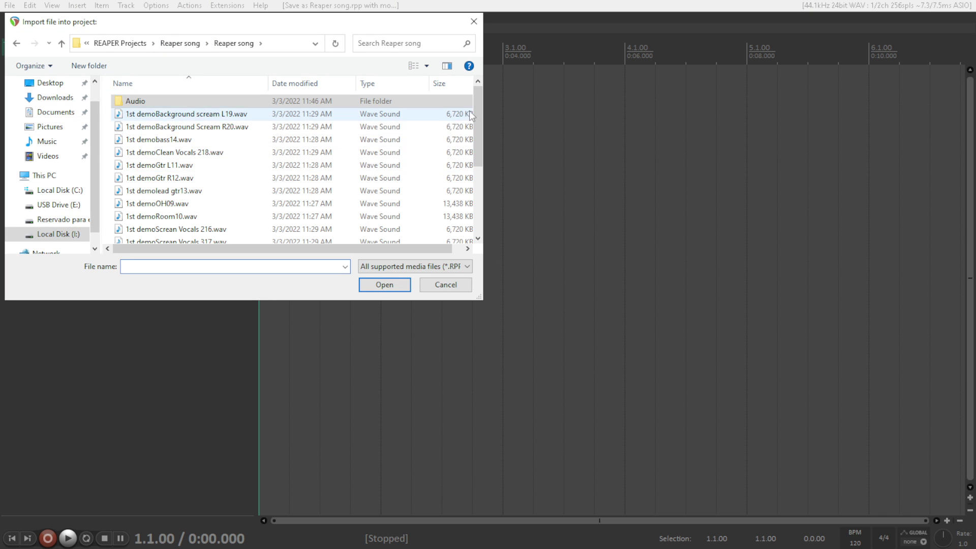
left_click_drag(472, 112, 480, 183)
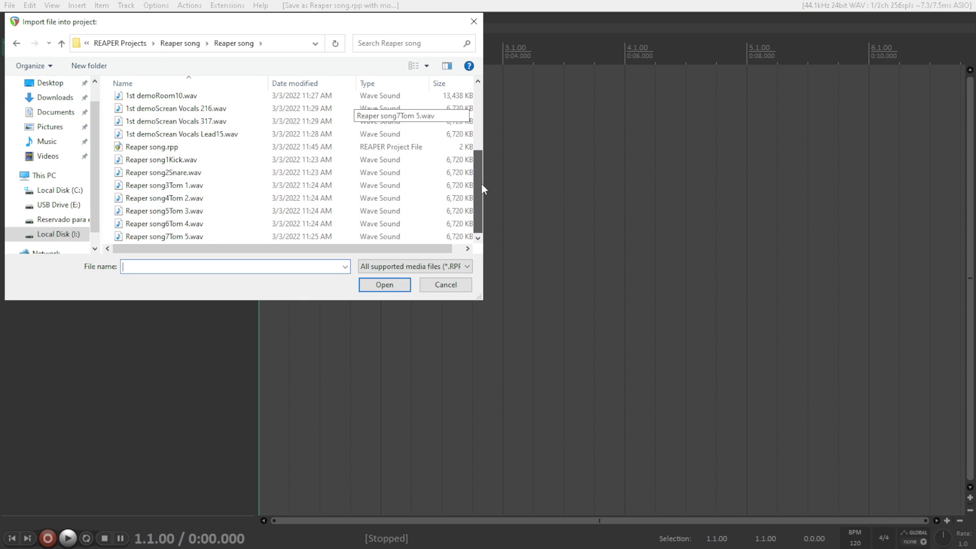
left_click_drag(308, 20, 578, 100)
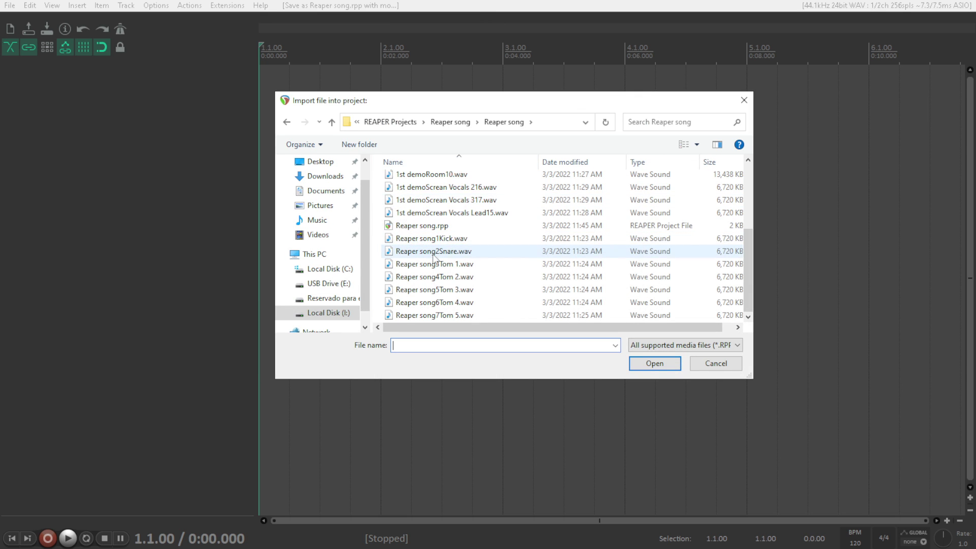
left_click_drag(748, 239, 747, 281)
- Import Kick through Tom 5 plus OH09 and Room10 as separate tracks
left_click(462, 239)
left_click(457, 315, "shift")
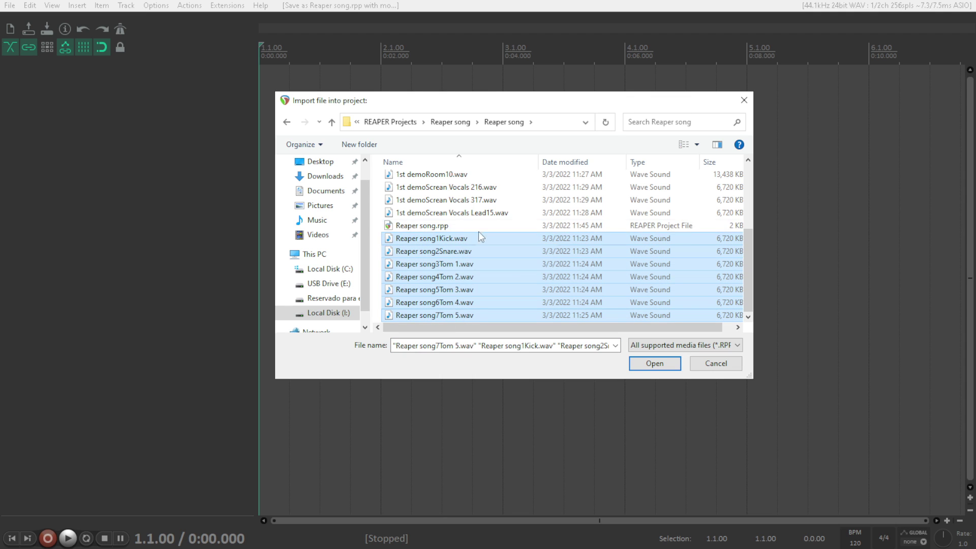
left_click_drag(748, 266, 748, 256)
left_click(449, 194, "ctrl")
left_click(447, 181, "ctrl")
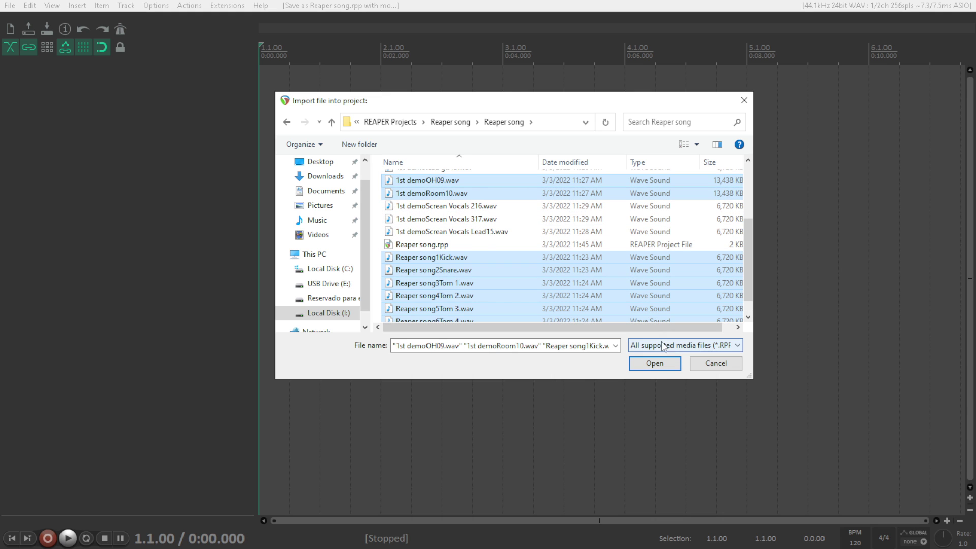
left_click(654, 365)
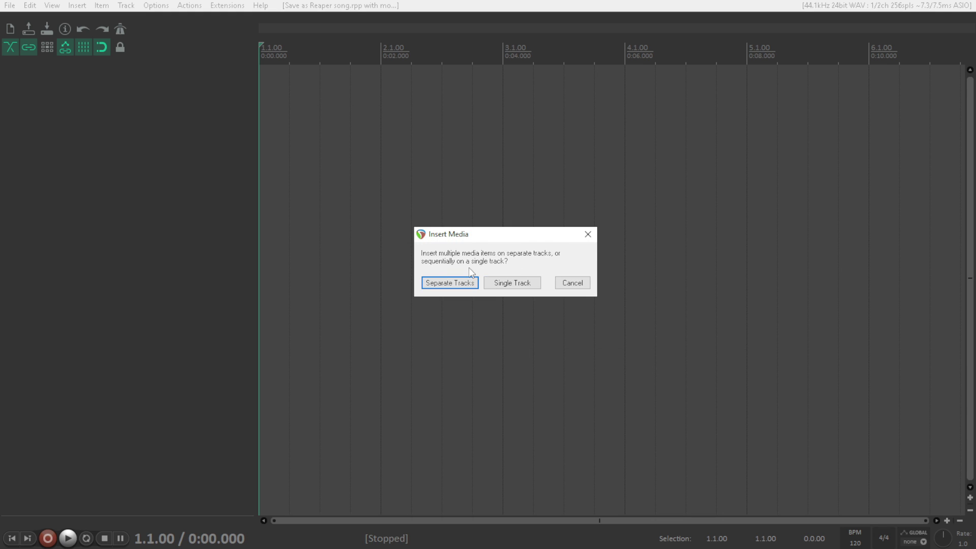
left_click(441, 282)
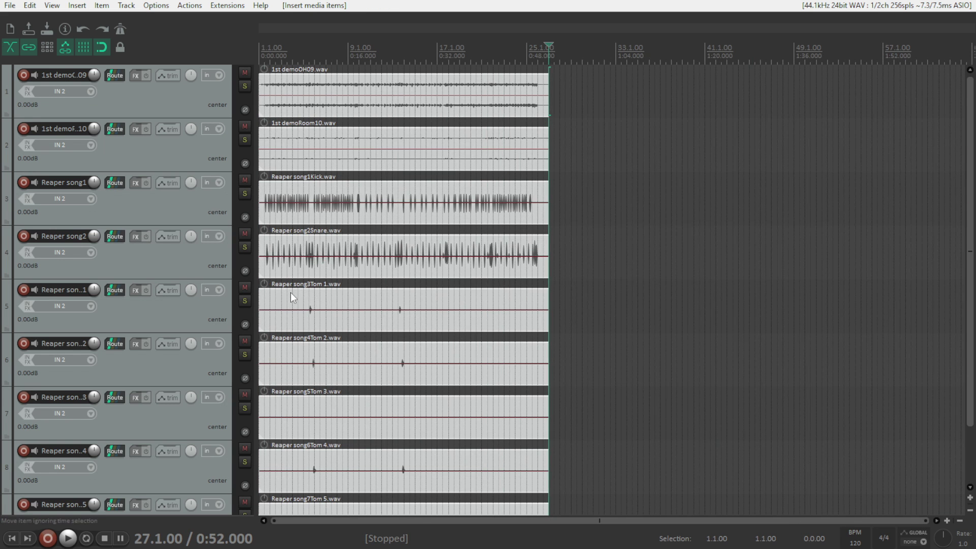
- Move the Kick track to the top with Snare directly below it
double_click(76, 75)
left_click(77, 75)
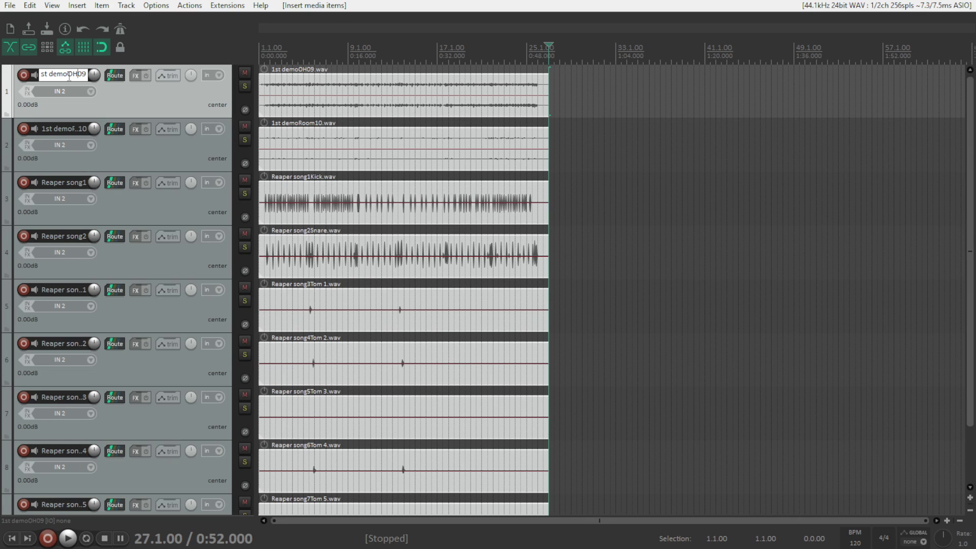
key("Return")
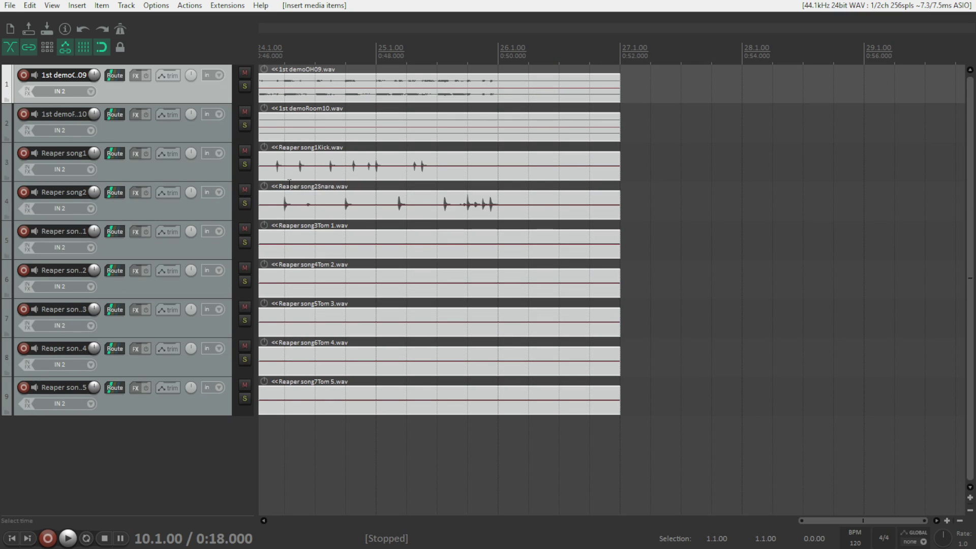
left_click(271, 196)
left_click_drag(218, 150, 217, 70)
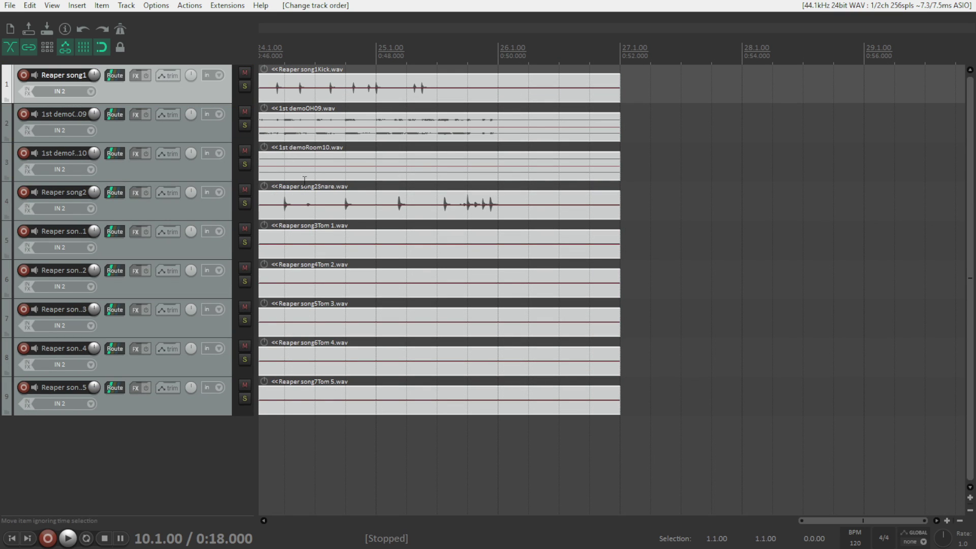
left_click_drag(224, 205, 219, 109)
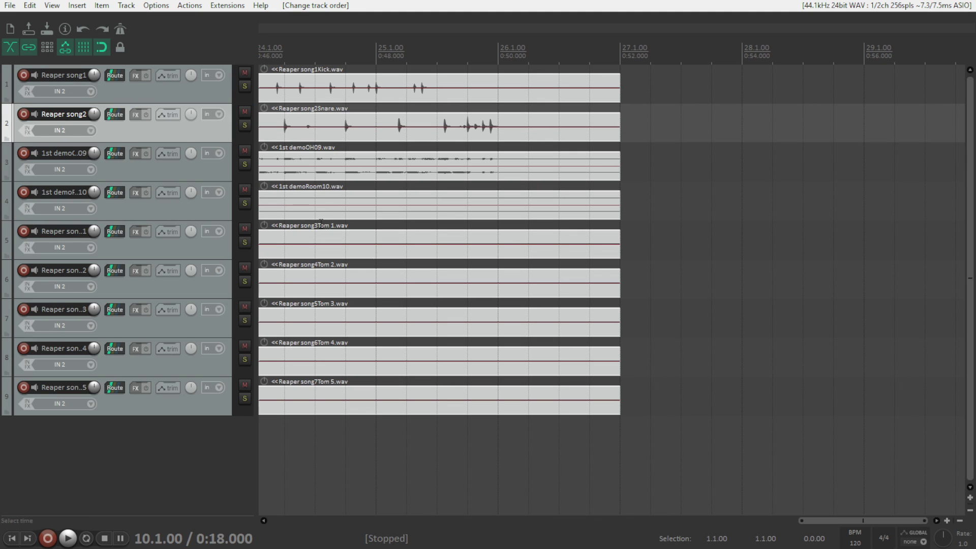
left_click(340, 161)
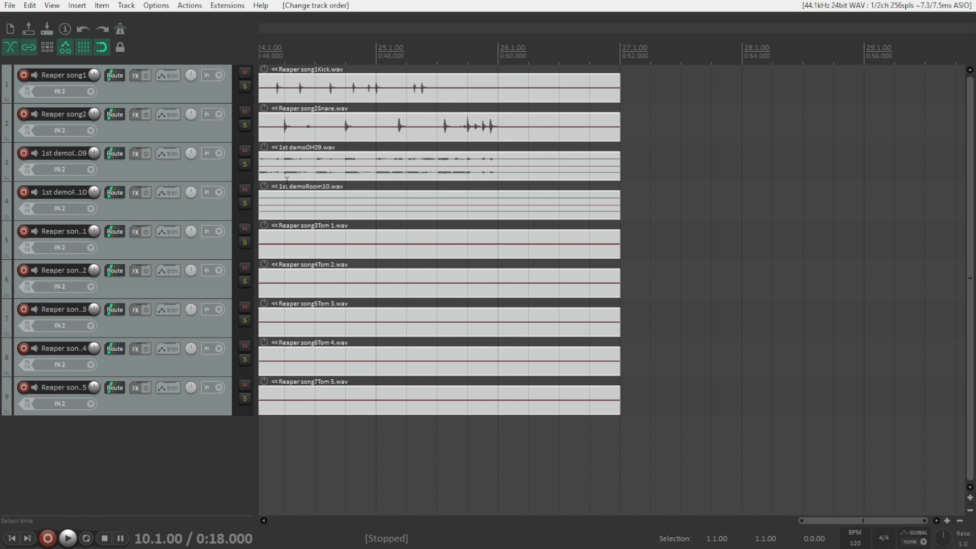
- Solo and audition the last track, then rename it Hi Hat
scroll(264, 299, "down", 5)
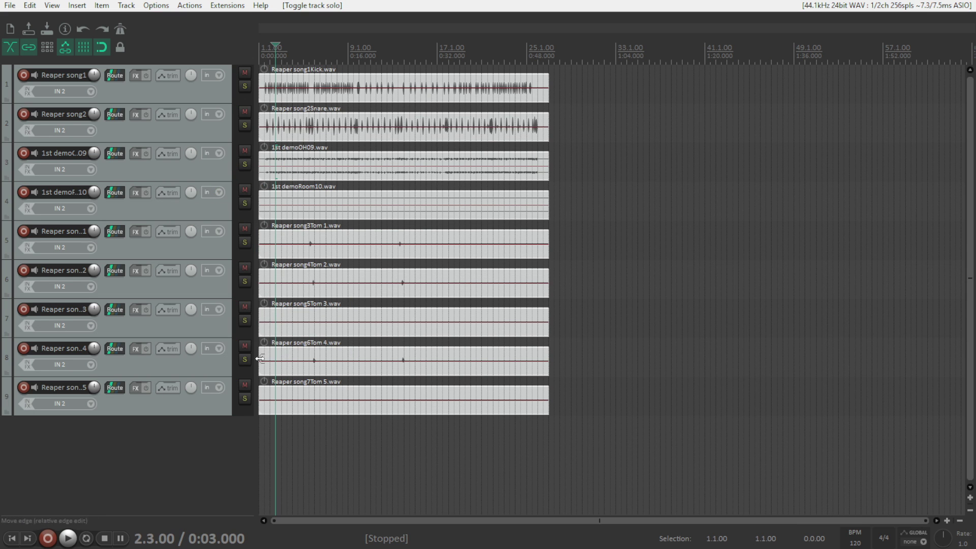
left_click(245, 399)
key("space")
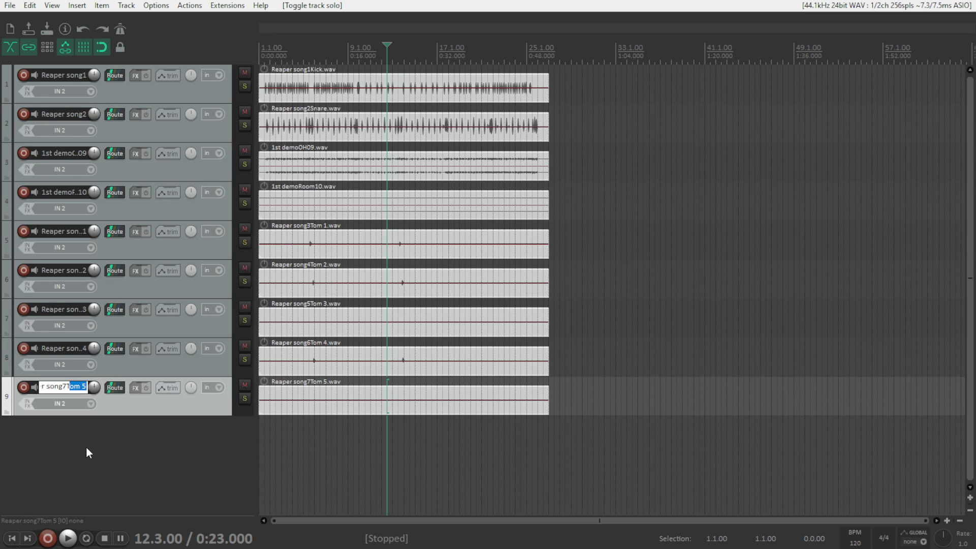
type("Hi Hat")
key("Return")
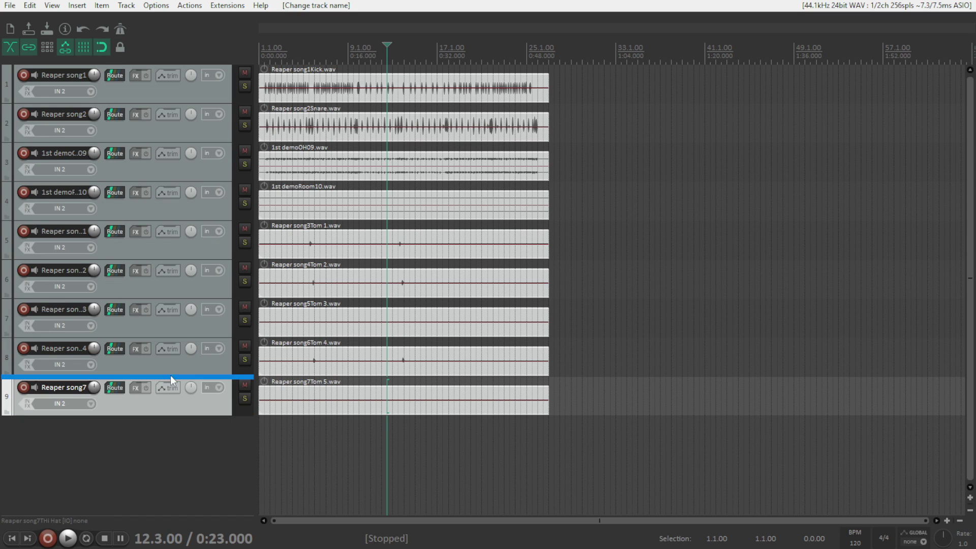
- Reorder Hi Hat and Toms 1–4 below Snare, then select the Kick and room tracks
left_click_drag(169, 368, 185, 148)
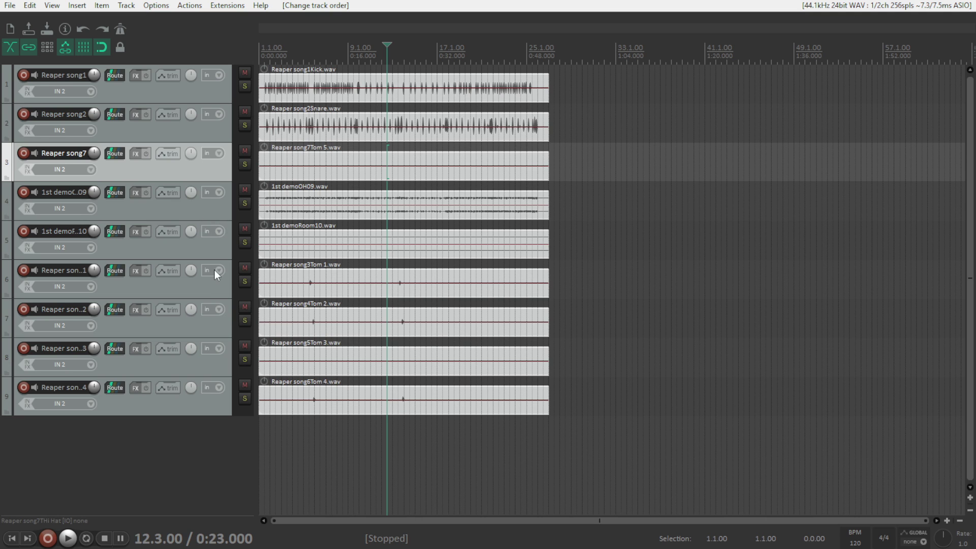
left_click_drag(212, 292, 215, 189)
left_click_drag(200, 334, 199, 239)
left_click_drag(216, 365, 206, 264)
left_click_drag(219, 396, 218, 305)
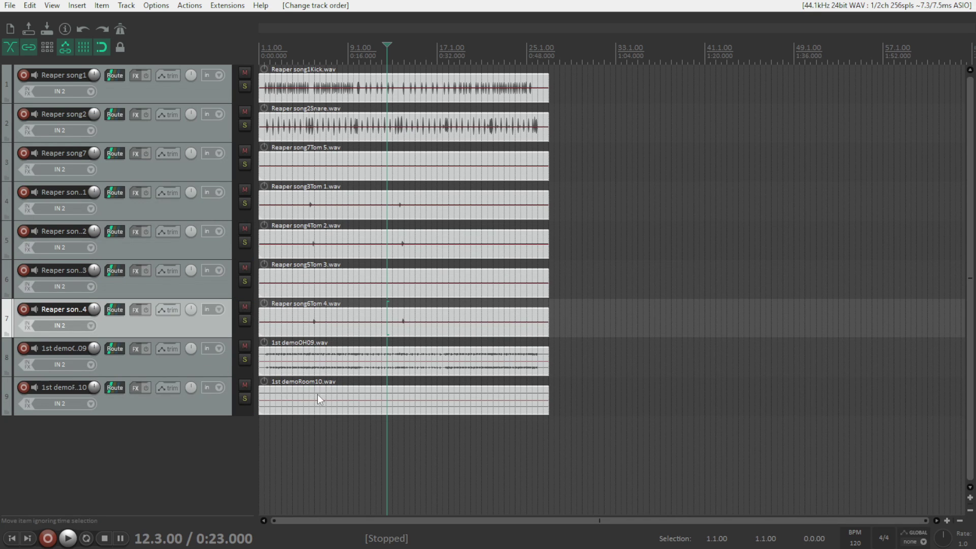
left_click(219, 98)
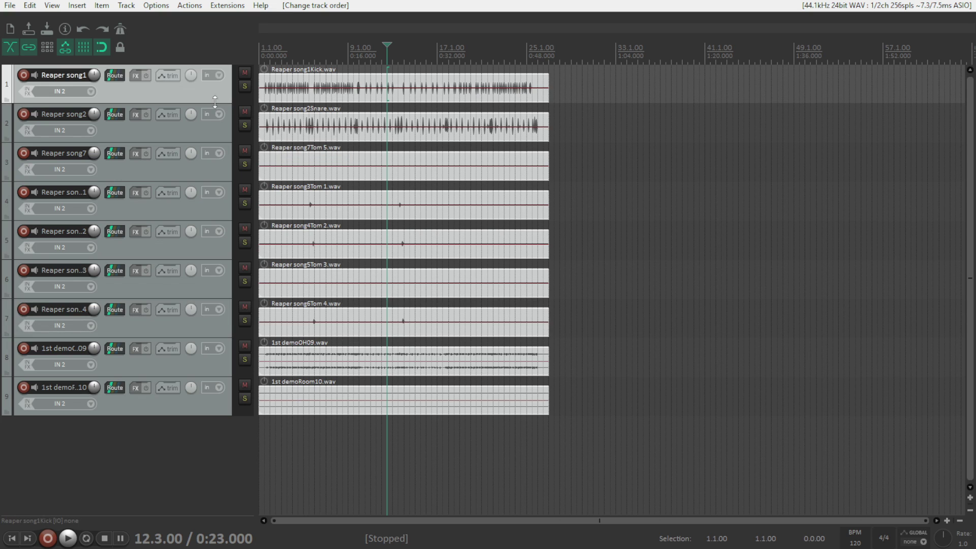
left_click(211, 412)
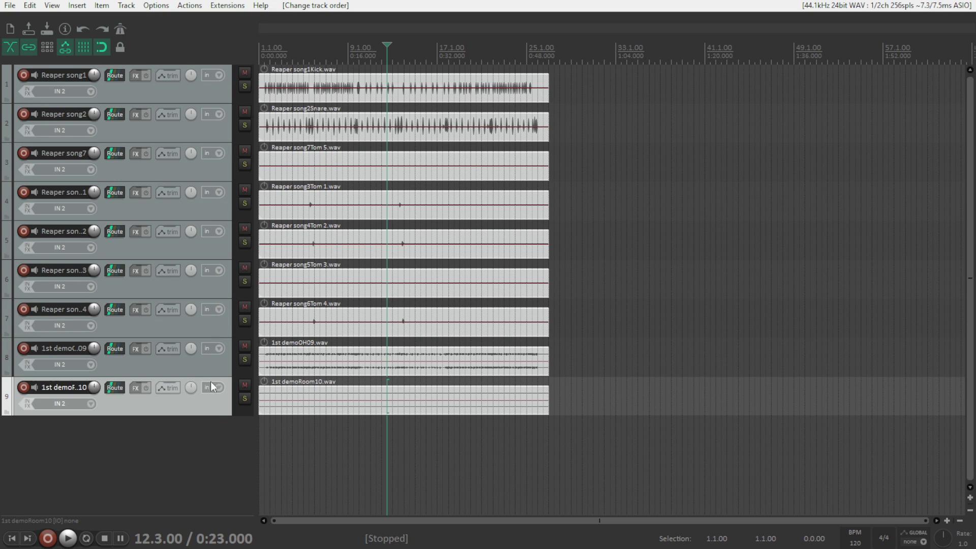
left_click(201, 97)
left_click(210, 409)
- Insert a new track below the room track and name it Drum BUS
left_click(233, 433)
double_click(203, 449)
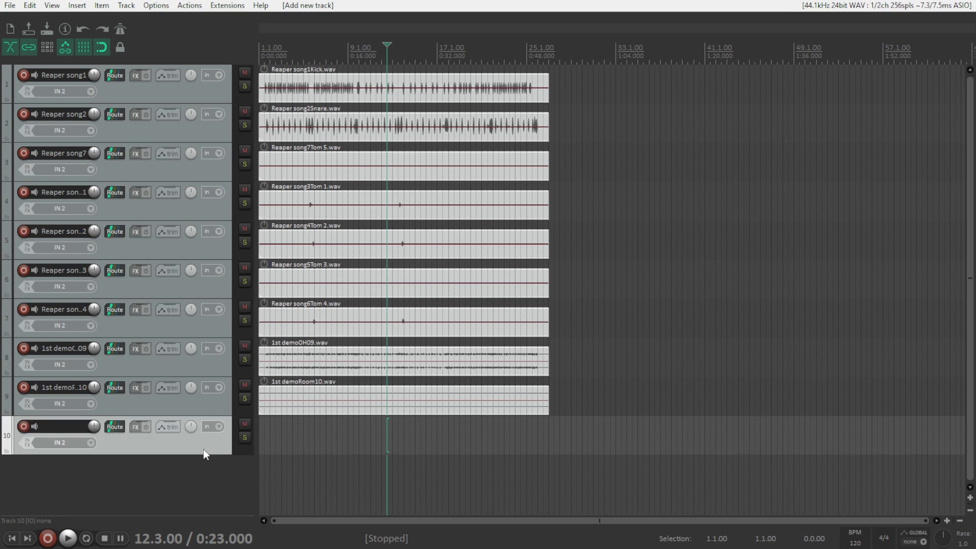
double_click(52, 426)
type("Drum")
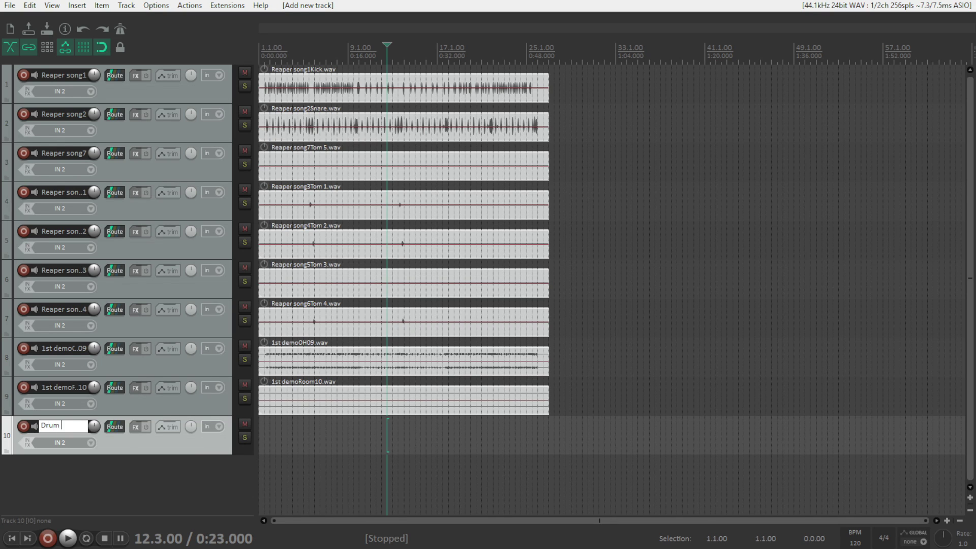
type(" BUS")
key("Return")
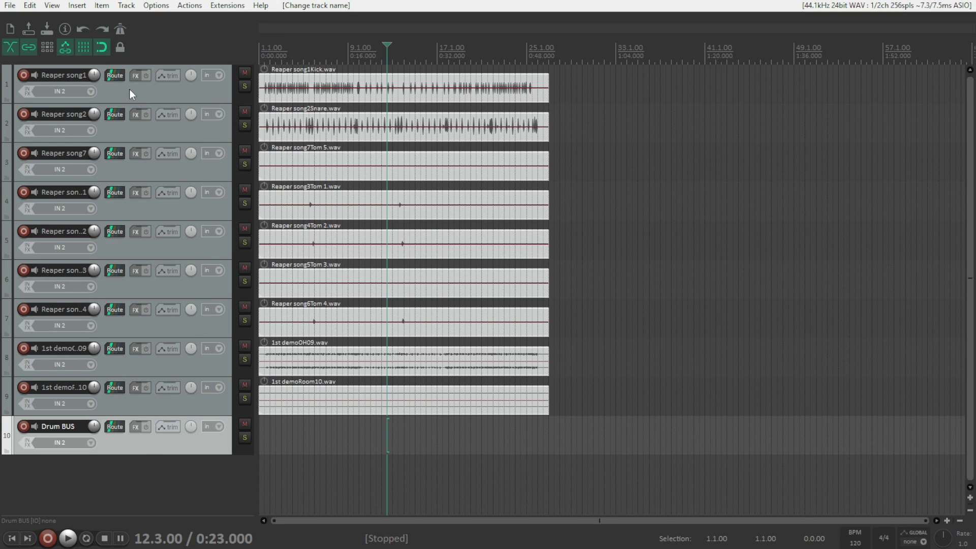
- Send the Kick and Snare tracks to Drum BUS, turning off Snare's master send
left_click(115, 76)
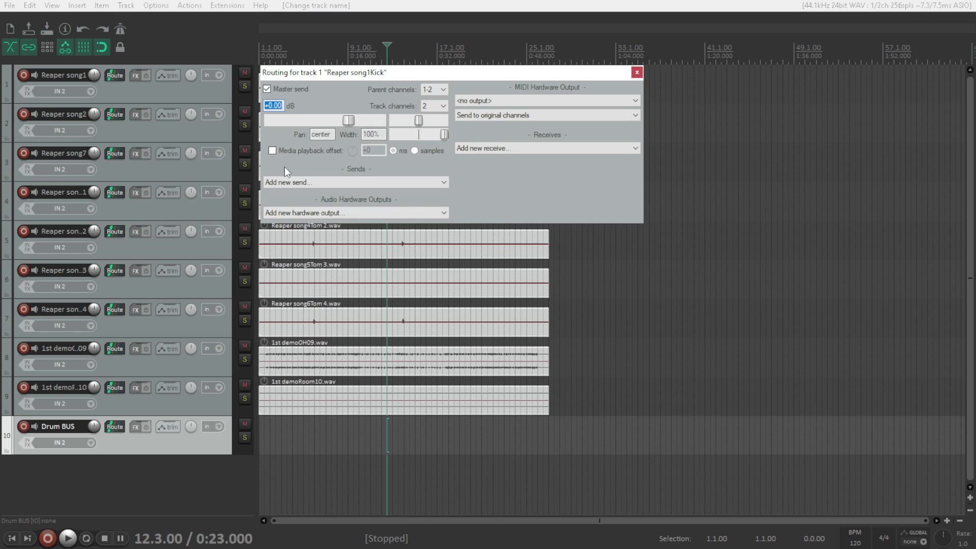
left_click(342, 184)
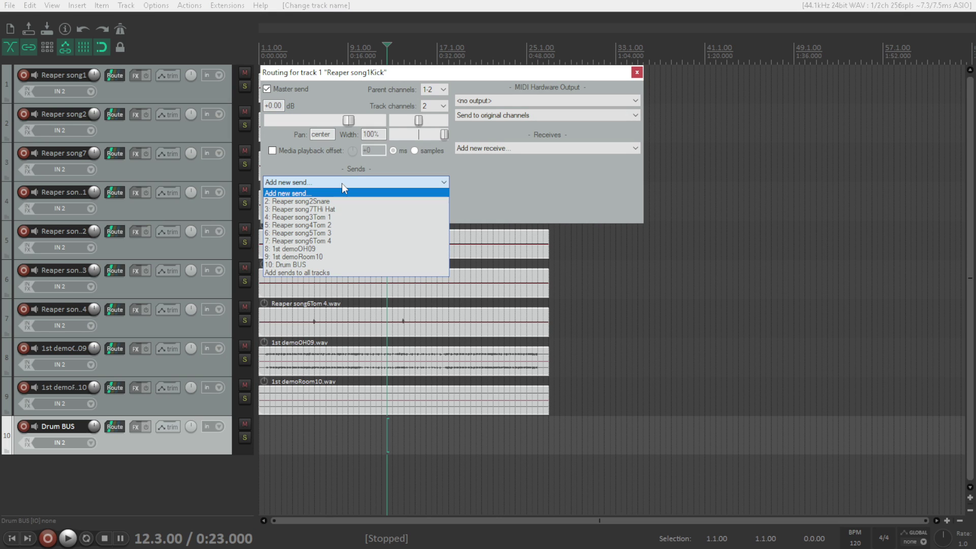
left_click(323, 264)
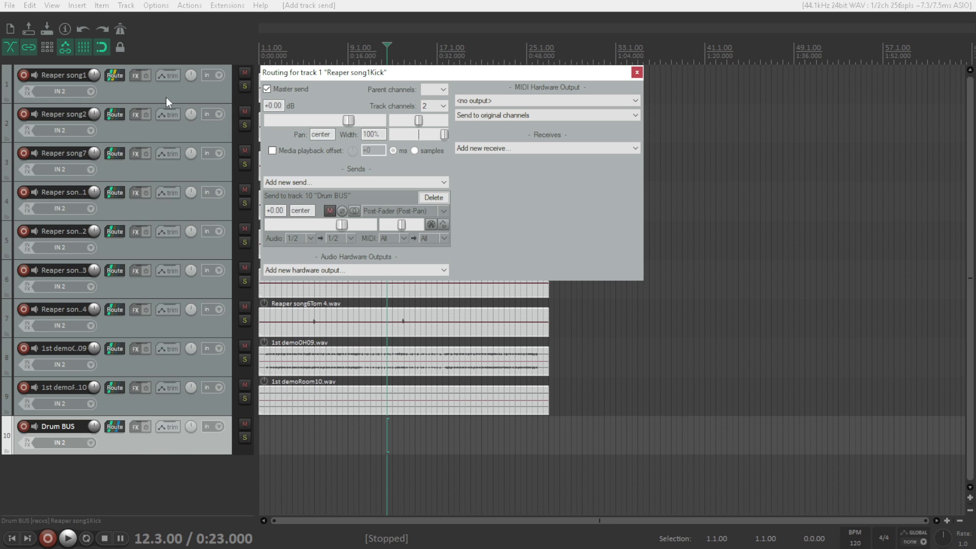
key("ctrl+m")
left_click(114, 114)
left_click(343, 220)
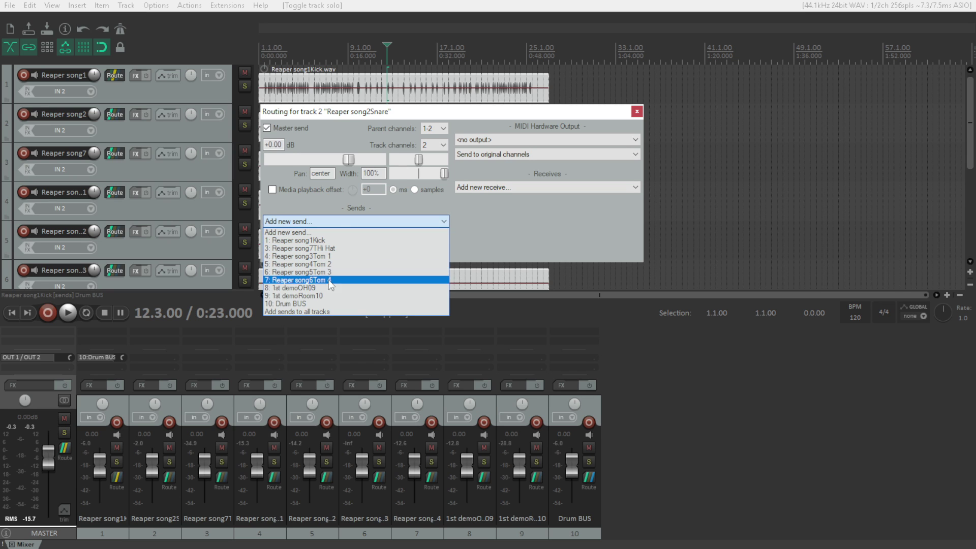
left_click(321, 303)
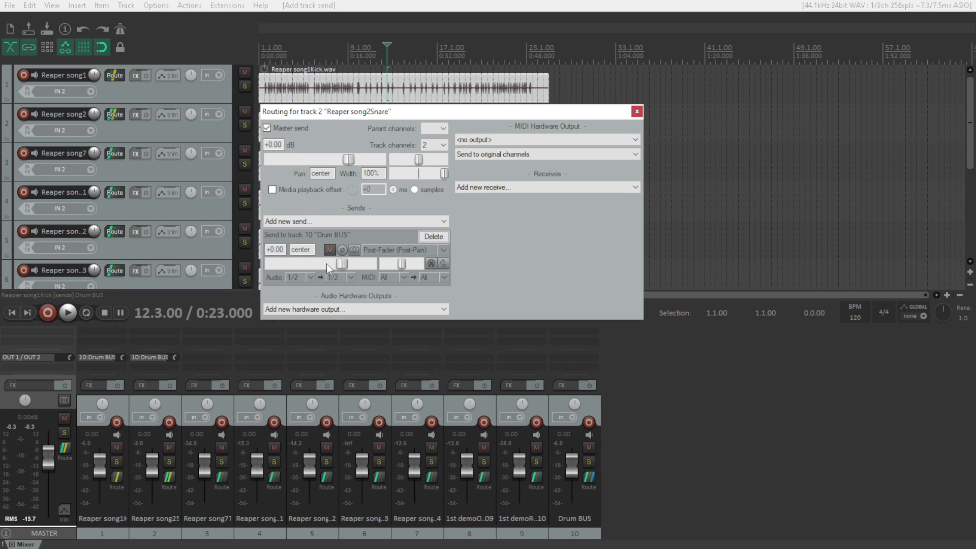
left_click(284, 128)
left_click(637, 111)
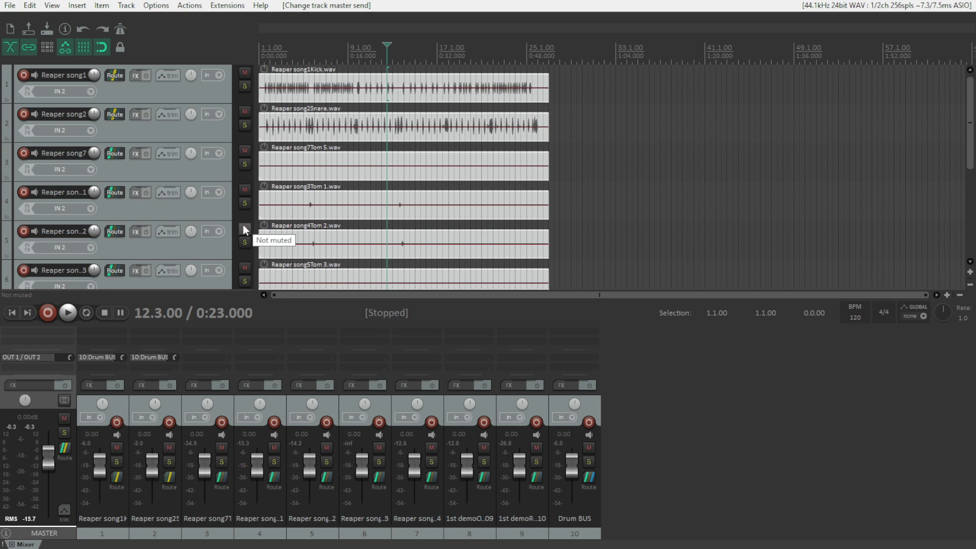
key("ctrl+m")
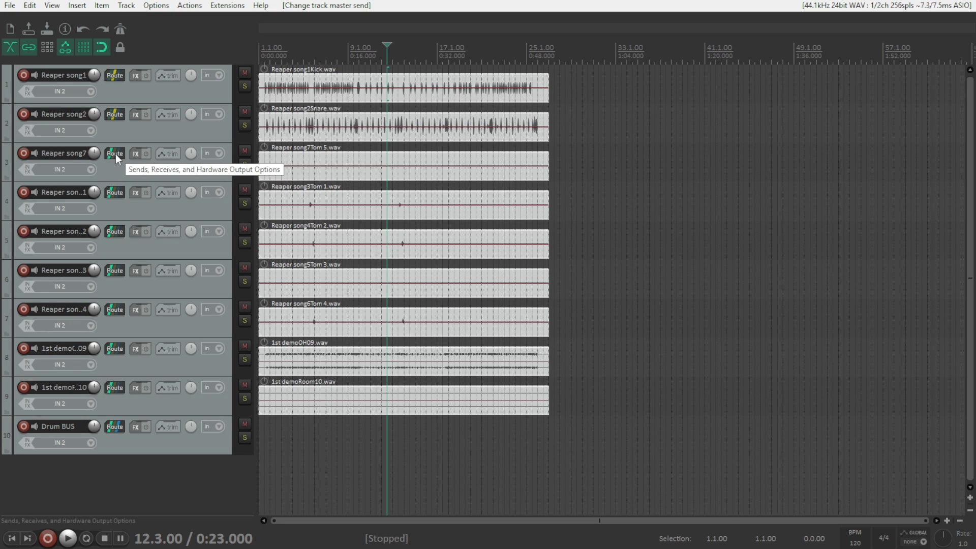
- Send Hi Hat to Drum BUS and turn off its master send
left_click_drag(114, 154, 115, 428)
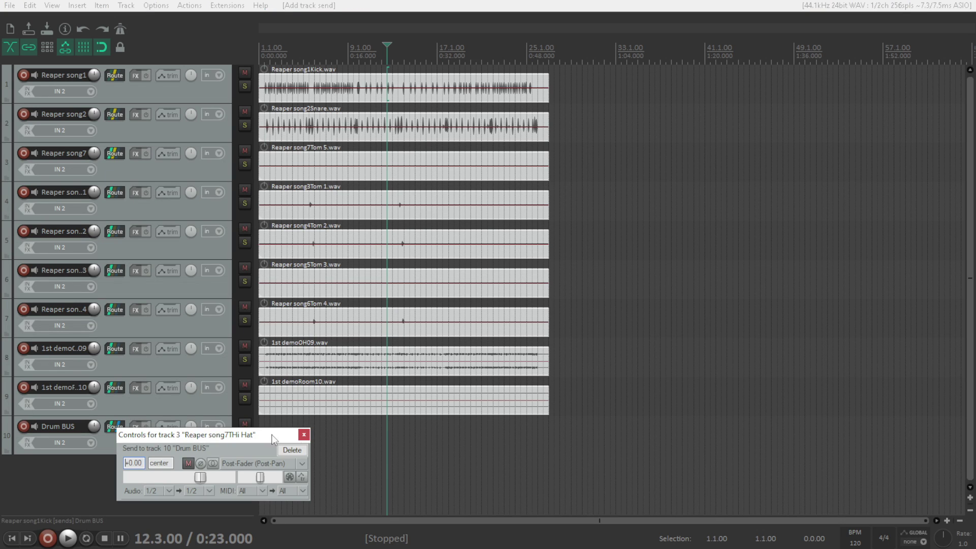
left_click(304, 434)
left_click(114, 154)
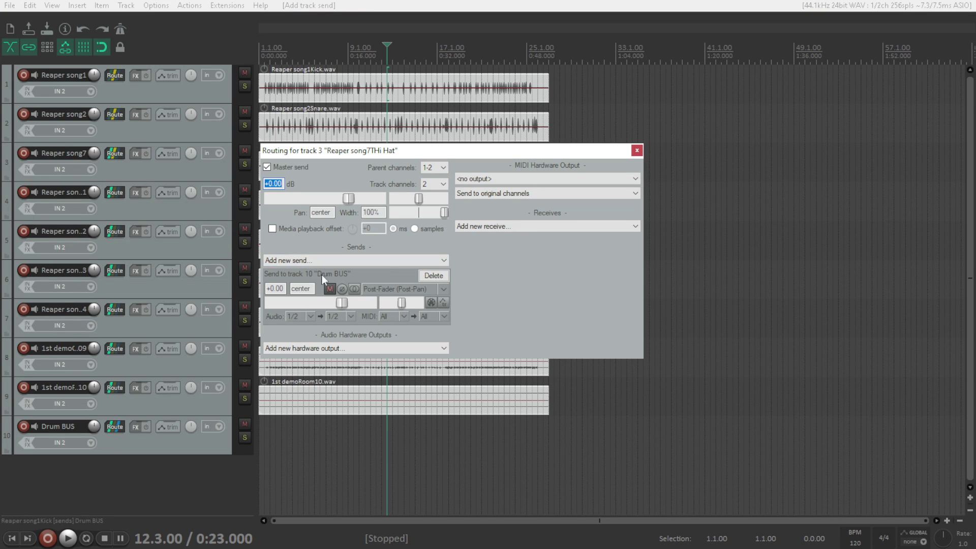
left_click(266, 167)
left_click(637, 150)
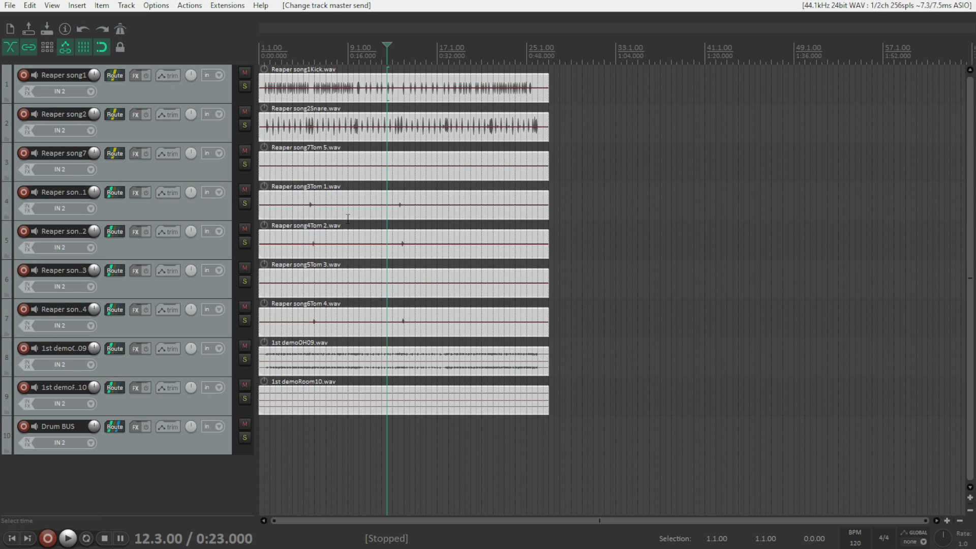
- Check Drum BUS's receives and reset the Tom 3 receive level to +0.00
left_click(341, 410, "shift")
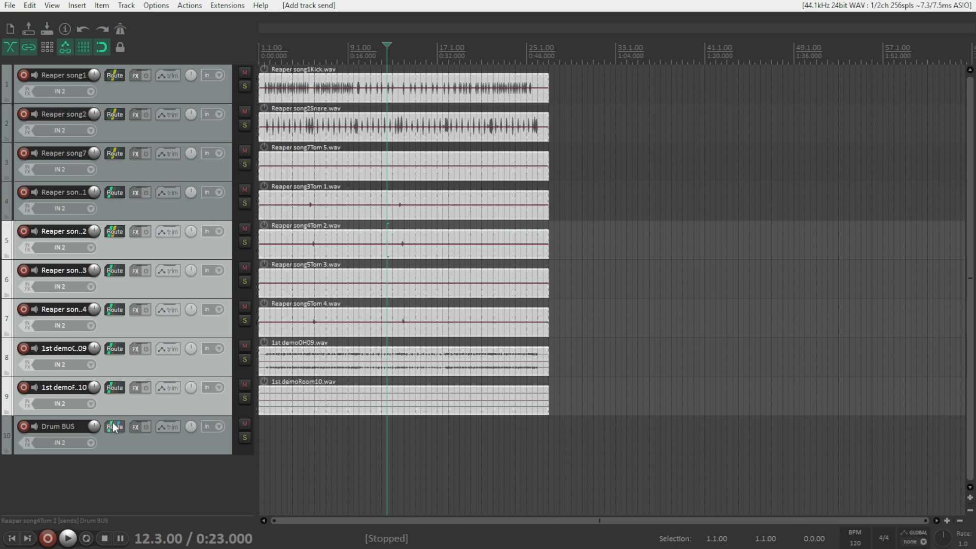
left_click(114, 231)
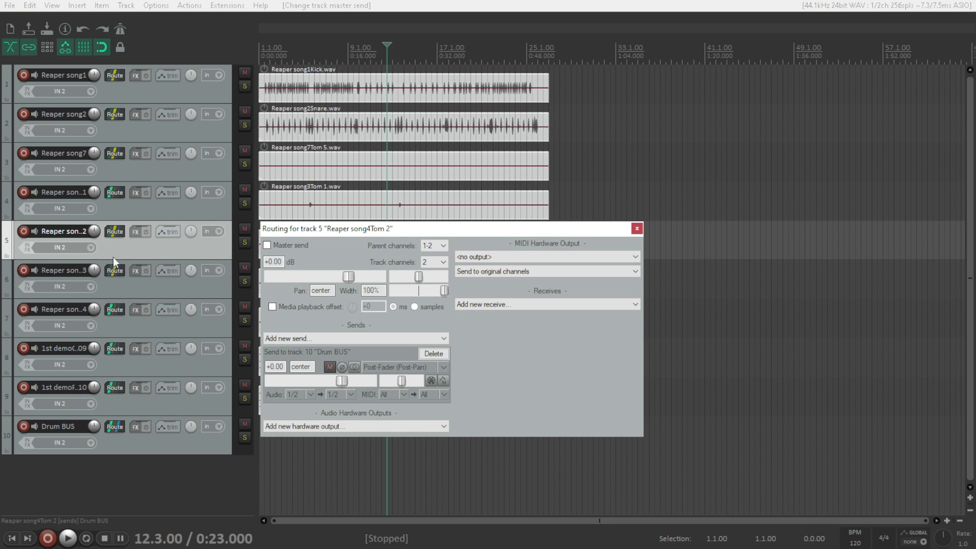
left_click(115, 427)
left_click(114, 427)
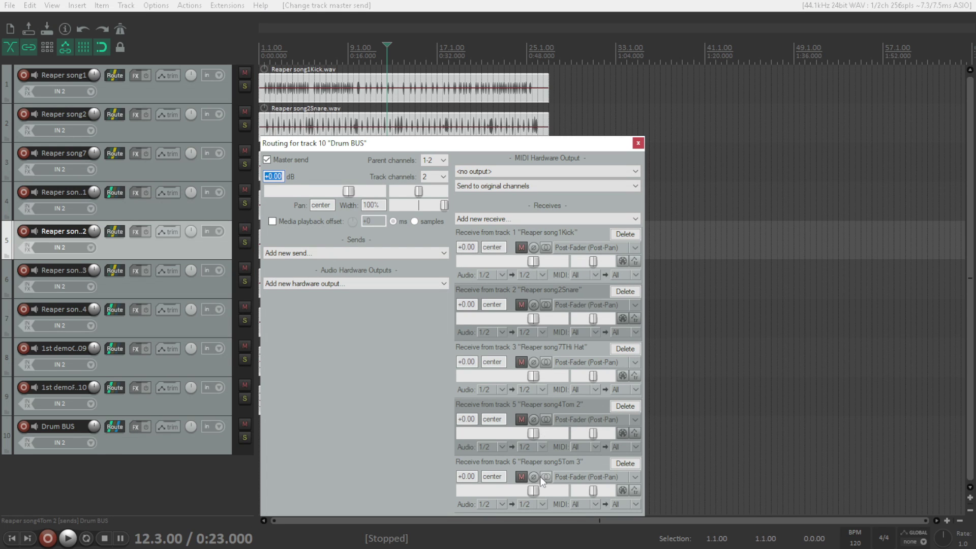
mouse_move(533, 490)
left_mouse_down()
mouse_move(516, 489)
mouse_move(545, 490)
mouse_move(518, 490)
left_mouse_up()
double_click(517, 490)
left_click(638, 143)
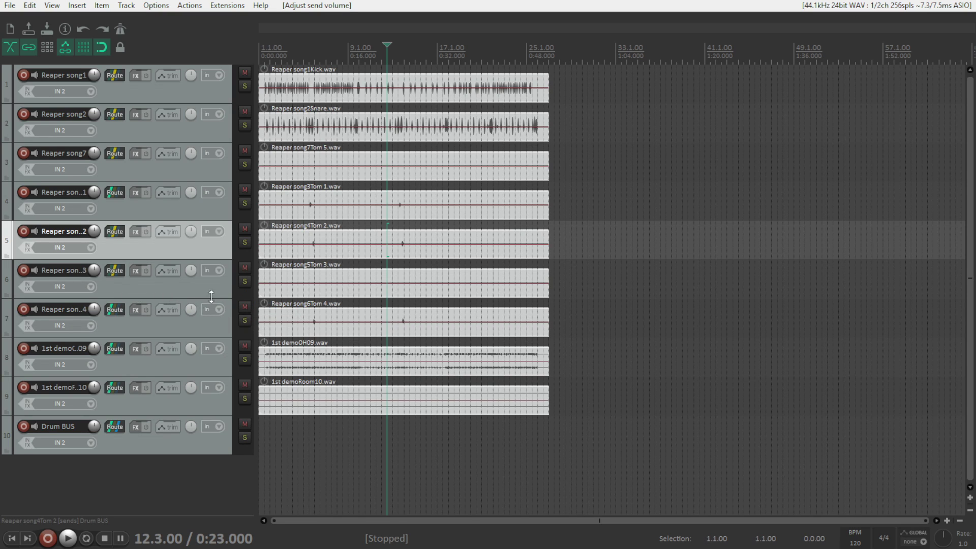
- Undo the last two routing changes with Ctrl+Z and close the Kick routing window
left_click(30, 6)
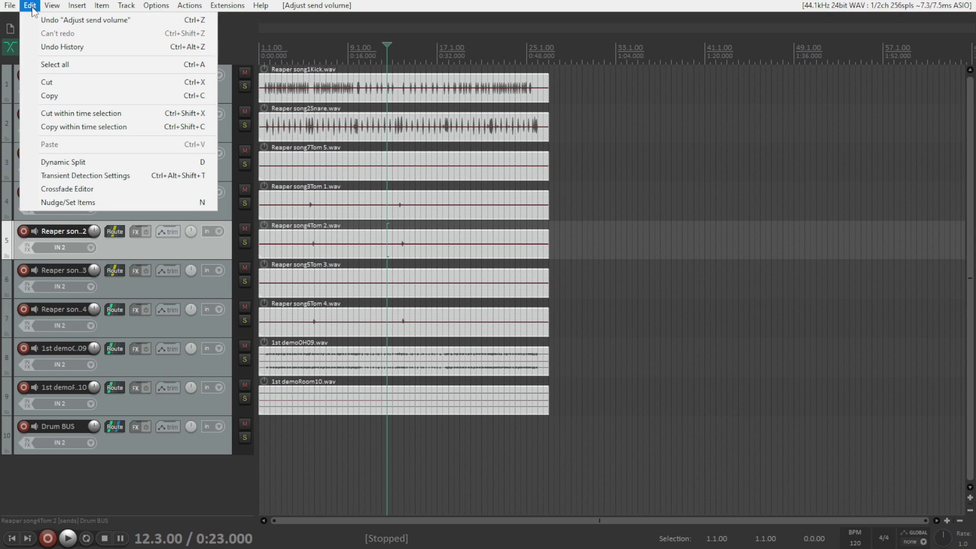
left_click(30, 6)
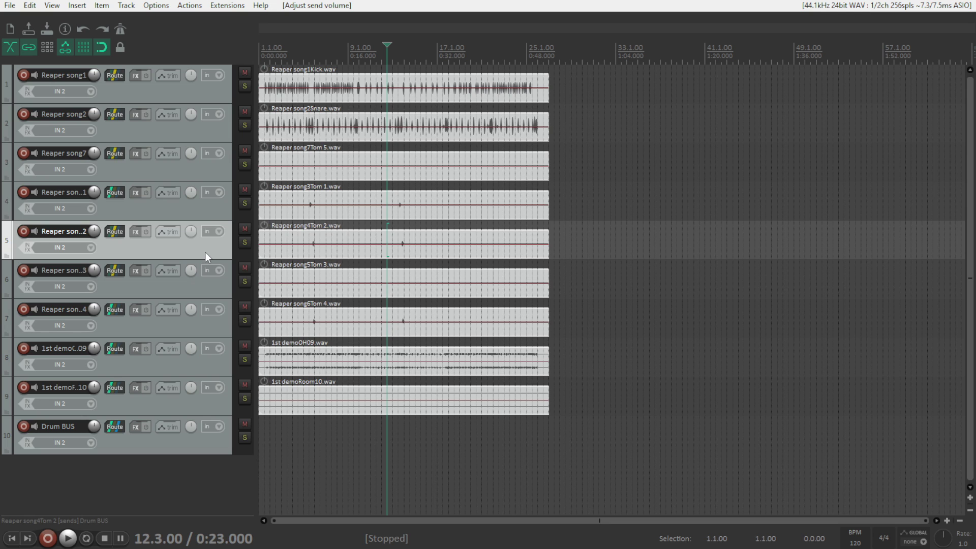
key("ctrl+z")
key("ctrl+z")
key("ctrl+z")
key("ctrl+z")
key("ctrl+z")
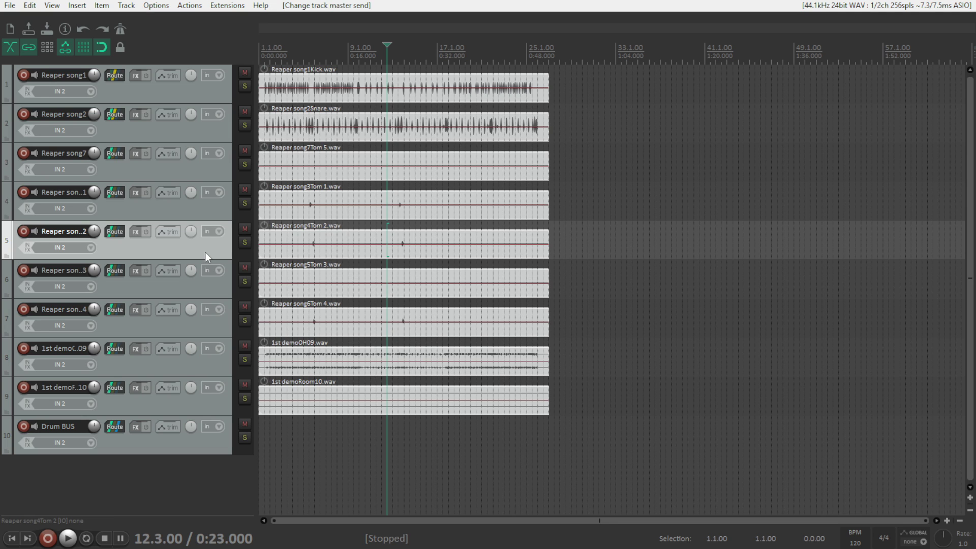
key("ctrl+z")
key("ctrl+z")
key("ctrl+z")
left_click(636, 72)
- Move Drum BUS to the top as a folder over the drums and toggle Kick's parent send
left_click(156, 441)
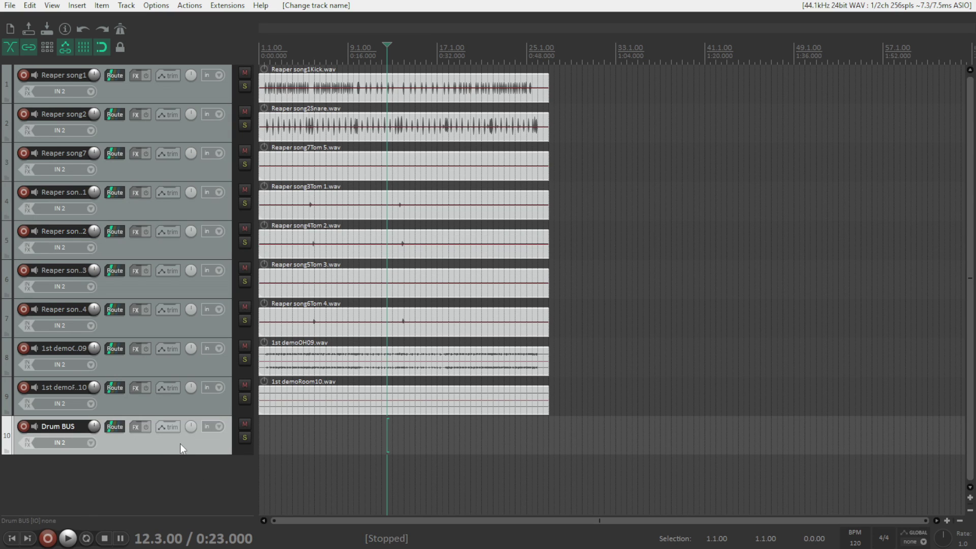
left_click_drag(180, 443, 179, 72)
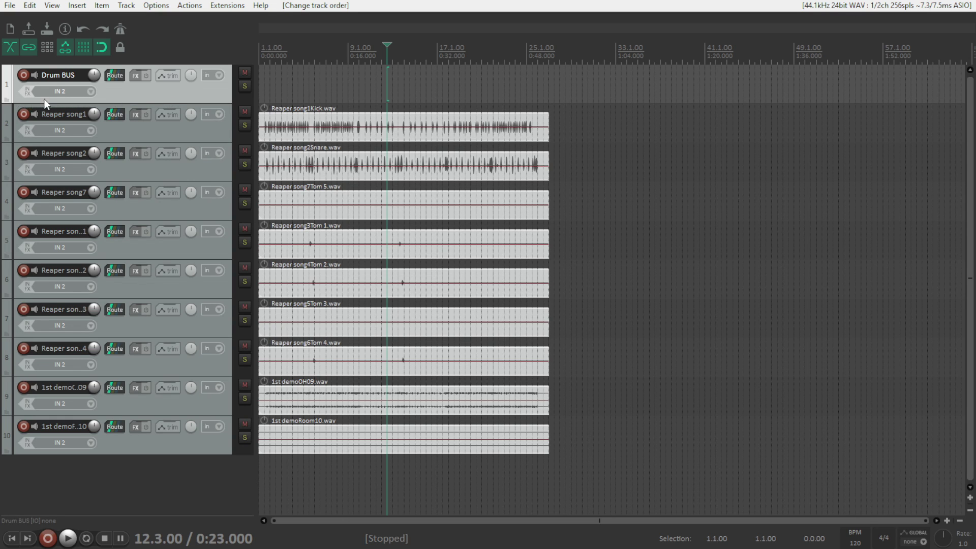
left_click(6, 100)
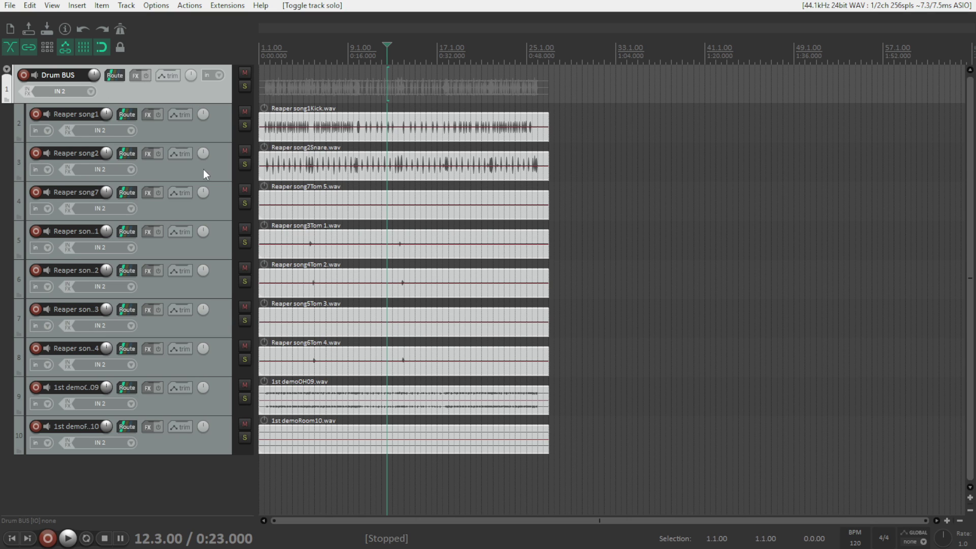
left_click(127, 114)
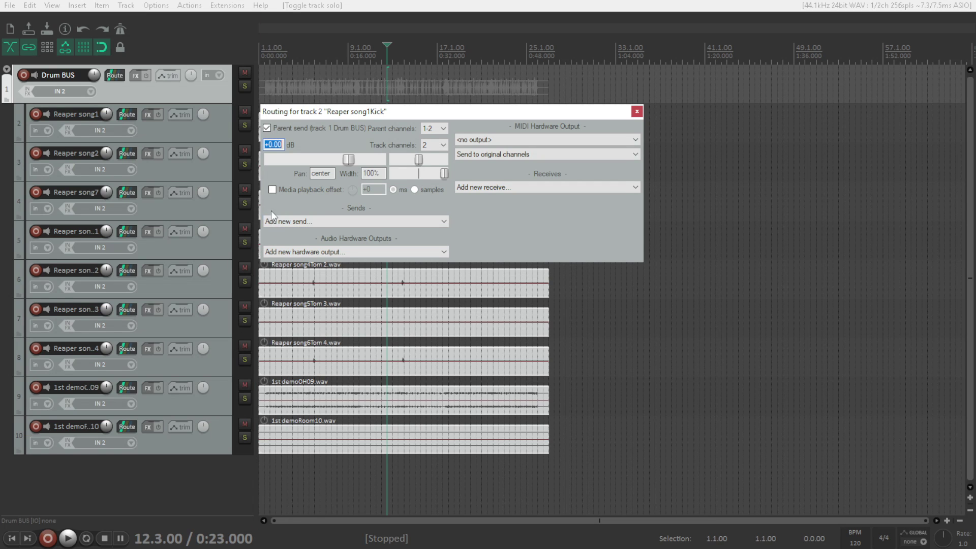
left_click(297, 132)
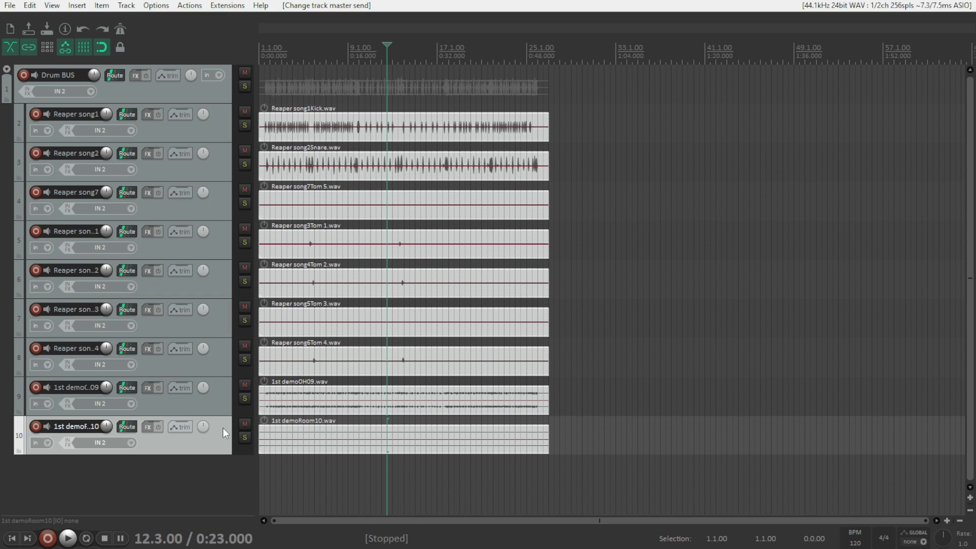
- Import the bass recording onto a new track, placed at the song start
left_click(101, 510)
left_click(11, 538)
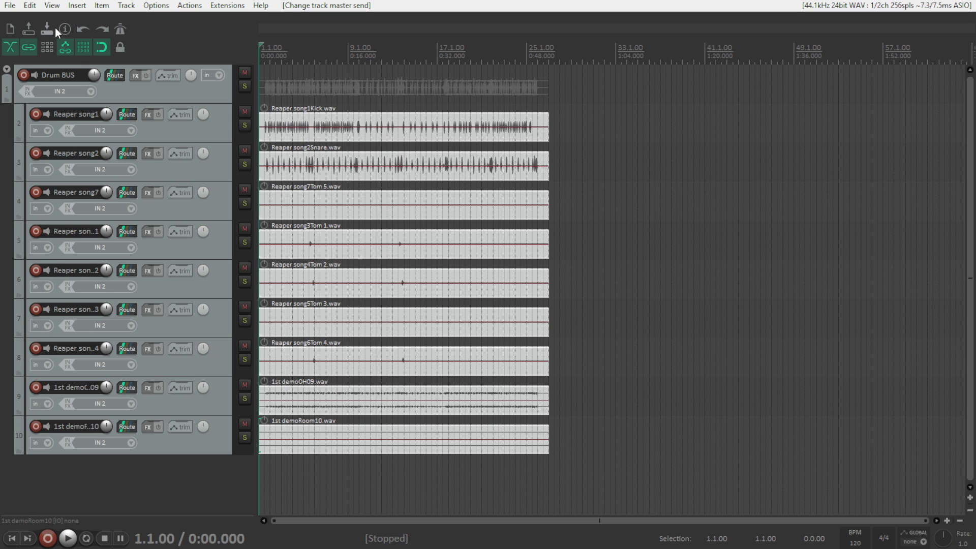
left_click(76, 5)
left_click(88, 21)
key("Escape")
key("ctrl+t")
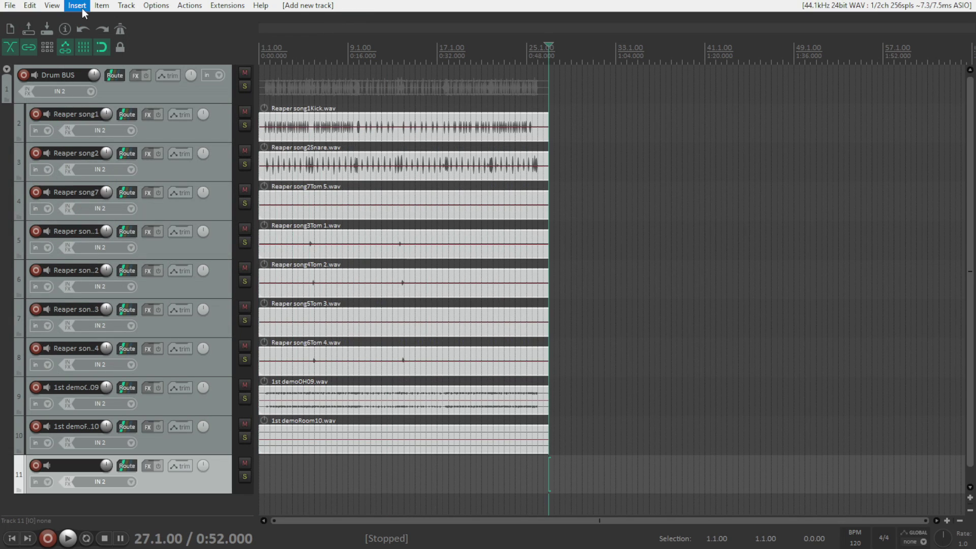
left_click(77, 5)
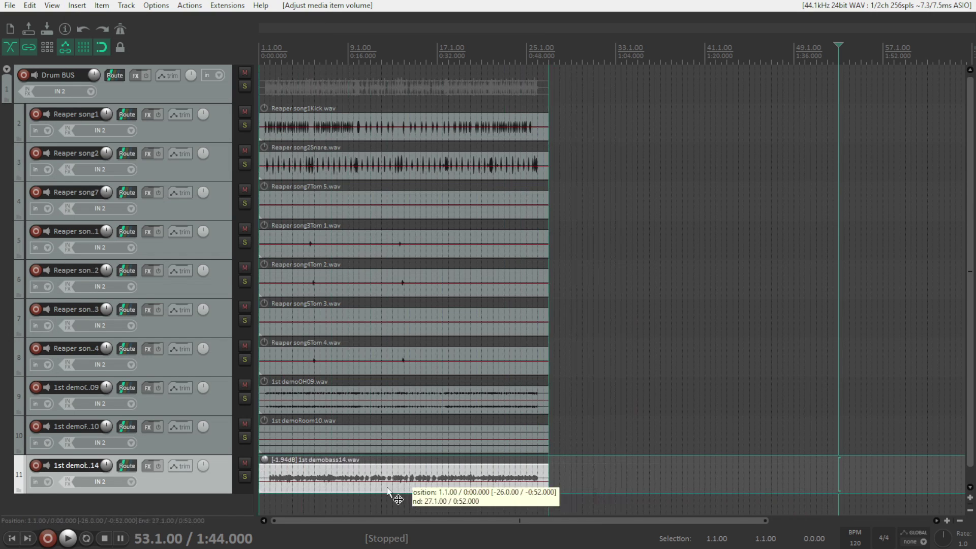
left_click_drag(388, 492, 375, 487)
key("Home")
scroll(213, 474, "down", 1)
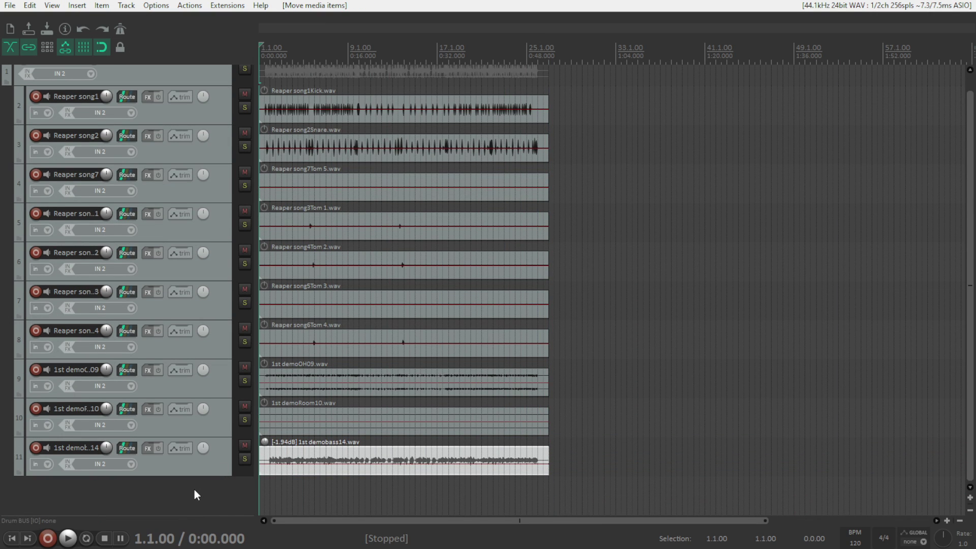
- Add an empty track above the bass, make it a folder, and name it Bass
double_click(195, 491)
left_click_drag(207, 499, 210, 440)
left_click(19, 473)
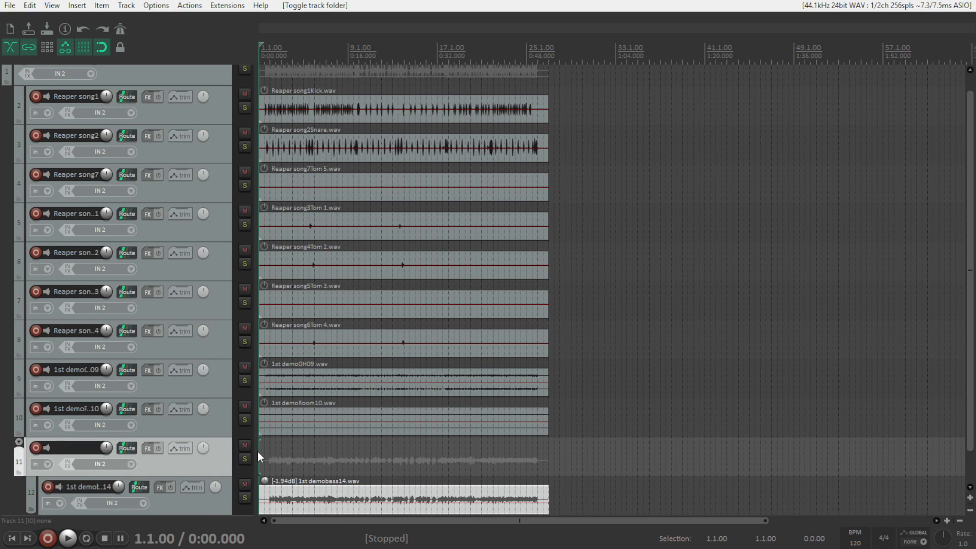
double_click(69, 449)
type("Bass")
key("Return")
- Position the Bass folder below the drums, outside the Drum BUS folder
scroll(214, 425, "down", 1)
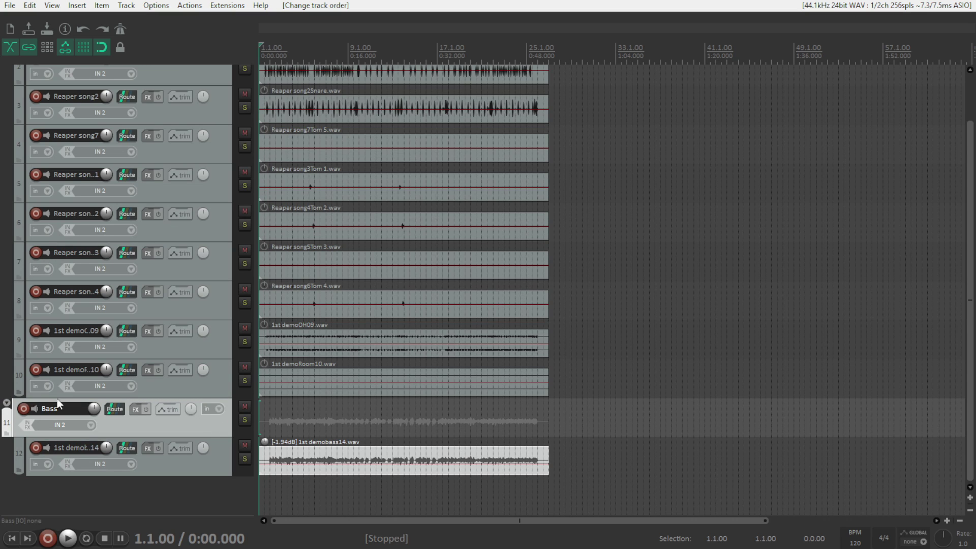
left_click_drag(214, 428, 214, 397)
scroll(127, 218, "up", 1)
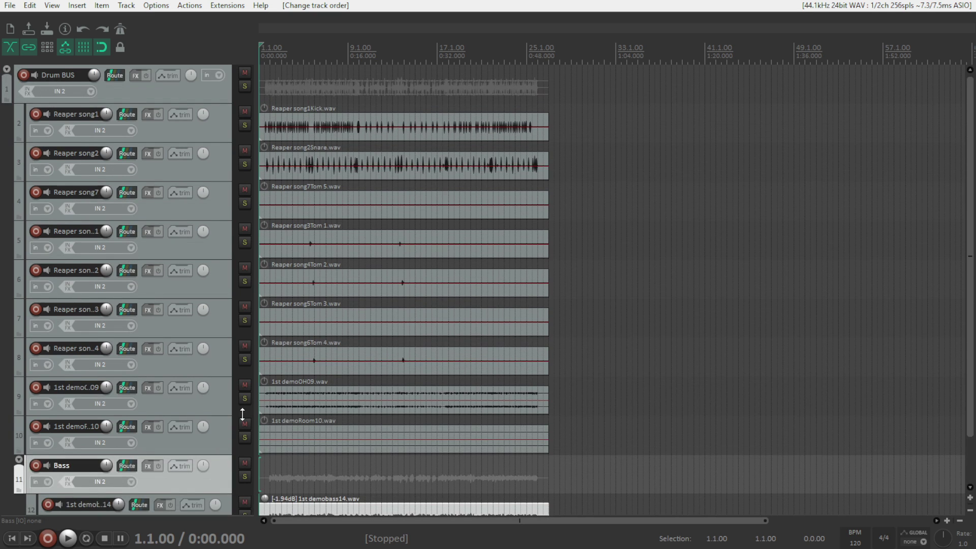
scroll(215, 420, "down", 1)
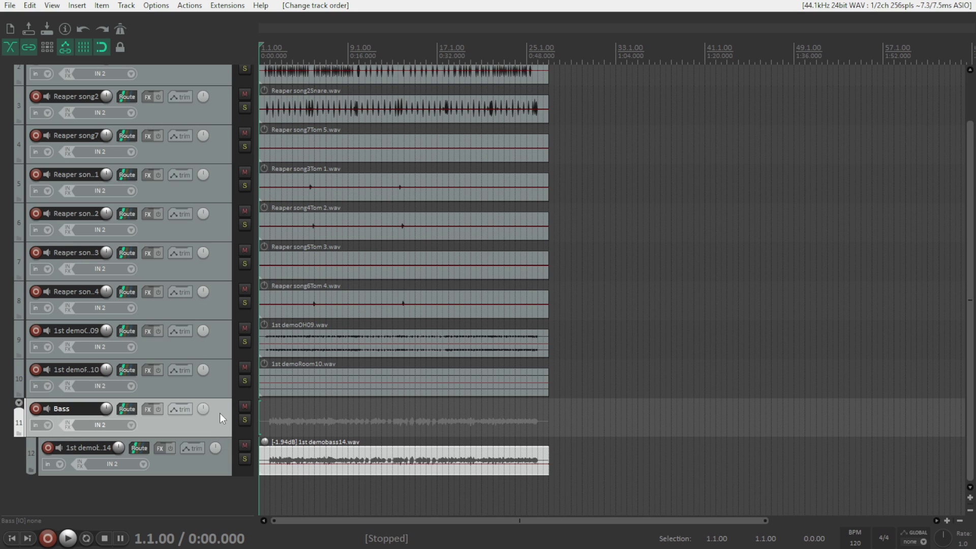
mouse_move(219, 413)
left_mouse_down()
mouse_move(218, 396)
mouse_move(213, 404)
left_mouse_up()
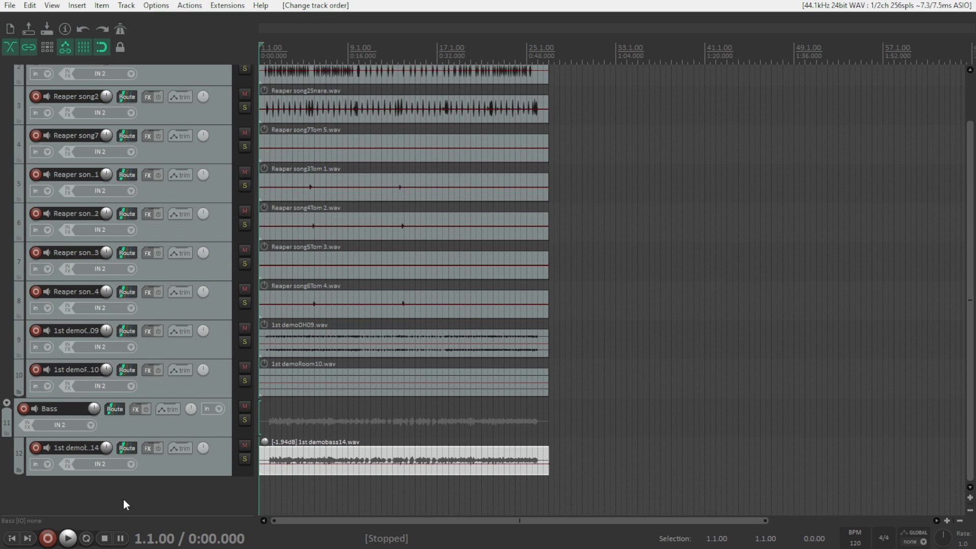
- Import the two guitar recordings (Gtr L/R) as separate tracks
double_click(147, 496)
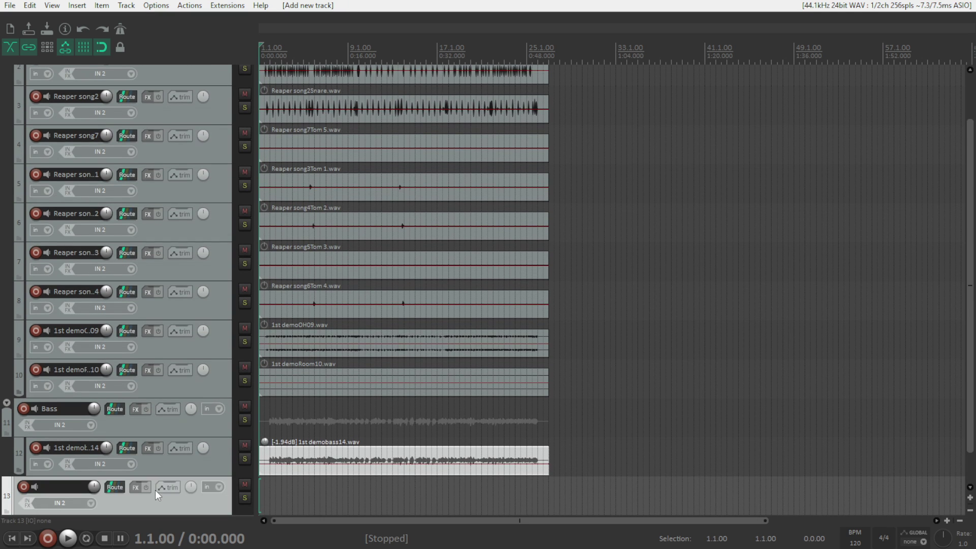
scroll(114, 495, "down", 1)
left_click(77, 5)
left_click(89, 20)
scroll(407, 213, "down", 1)
left_click(366, 214)
left_click(366, 227, "shift")
left_click(653, 364)
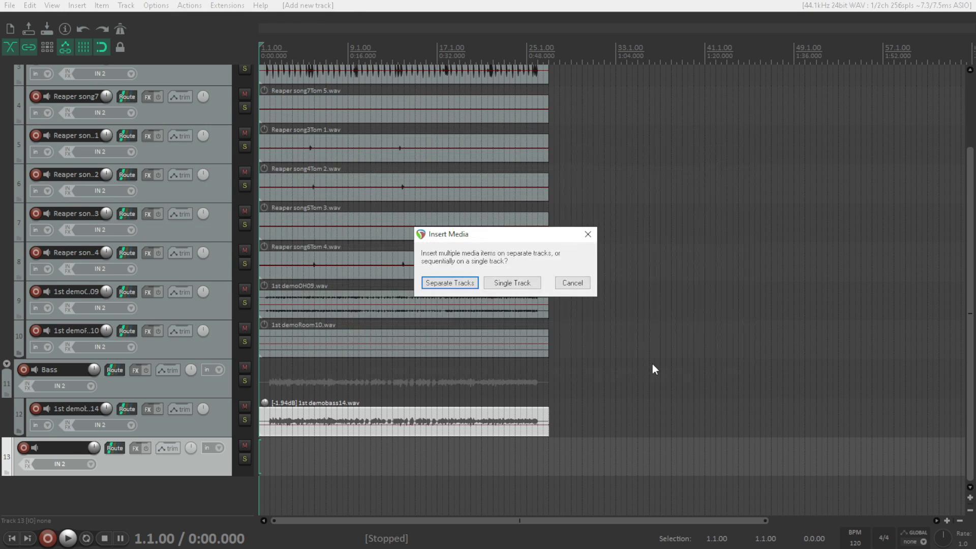
left_click(447, 281)
- Add a track named 'Gtr bus' above the guitar tracks and make it their folder
double_click(180, 492)
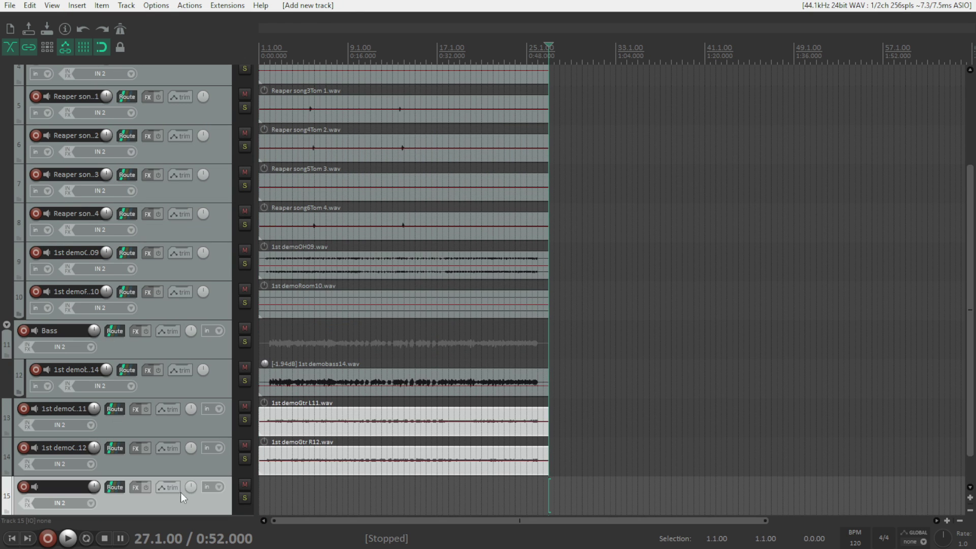
left_click_drag(192, 500, 192, 411)
double_click(61, 408)
type("Gtr bus")
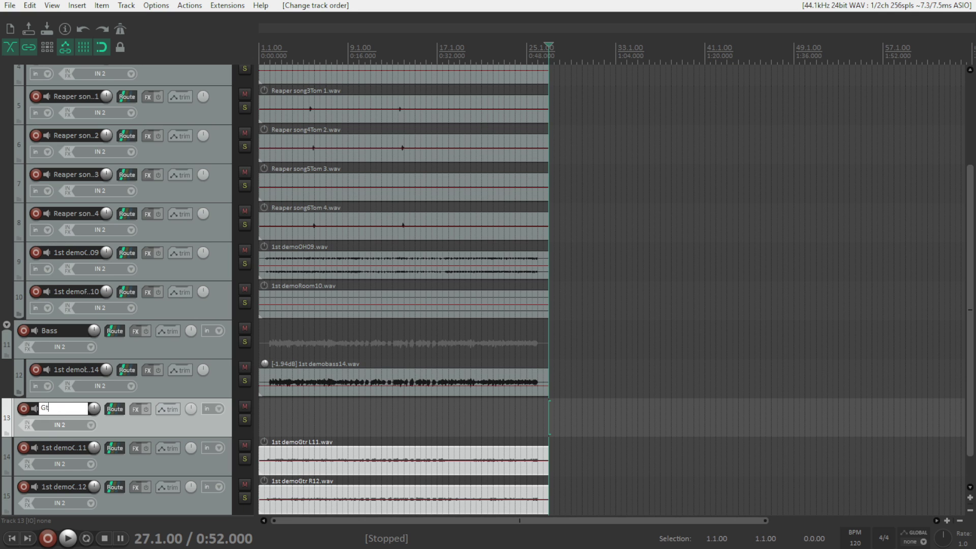
key("Return")
left_click(7, 433)
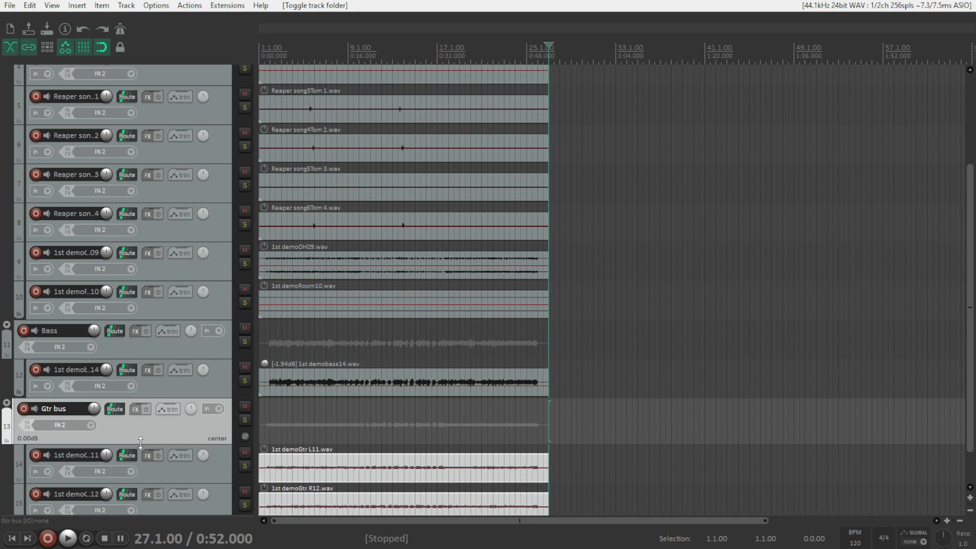
- Compact the Gtr bus, Bass and Drum BUS folders
left_click(8, 349)
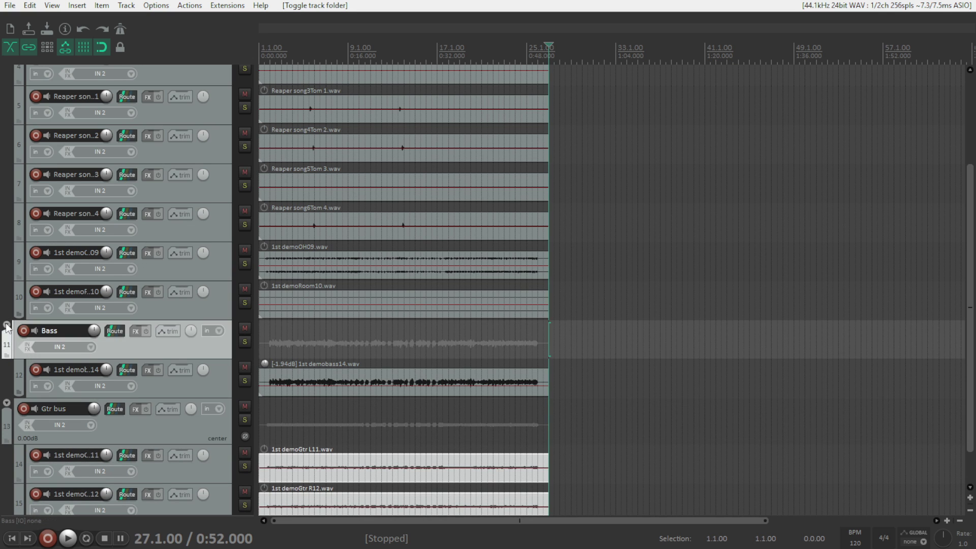
left_click(6, 403)
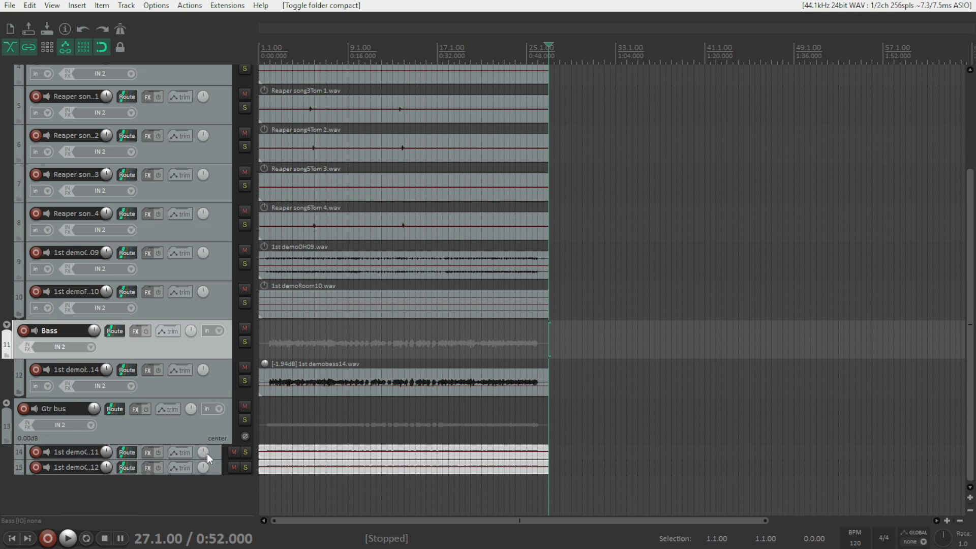
left_click(8, 407)
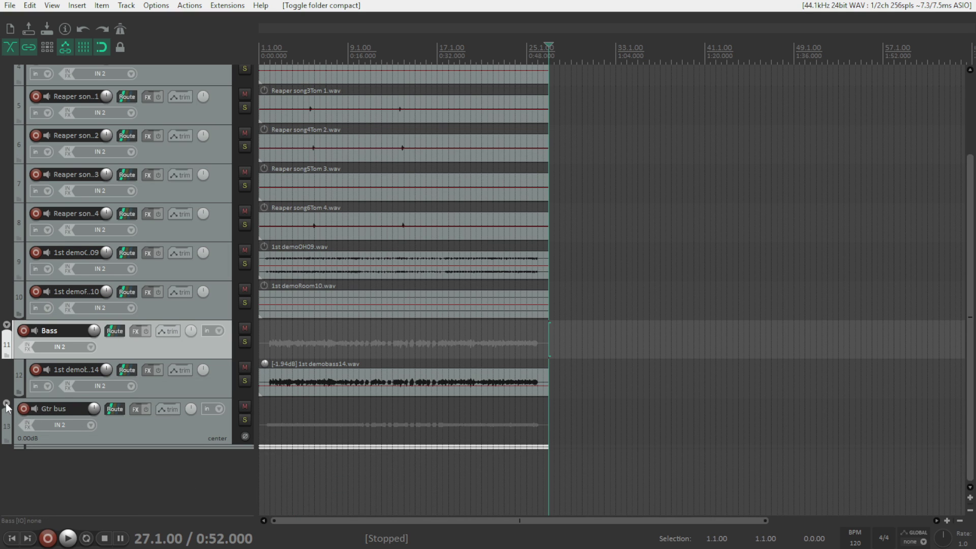
key("ctrl+z")
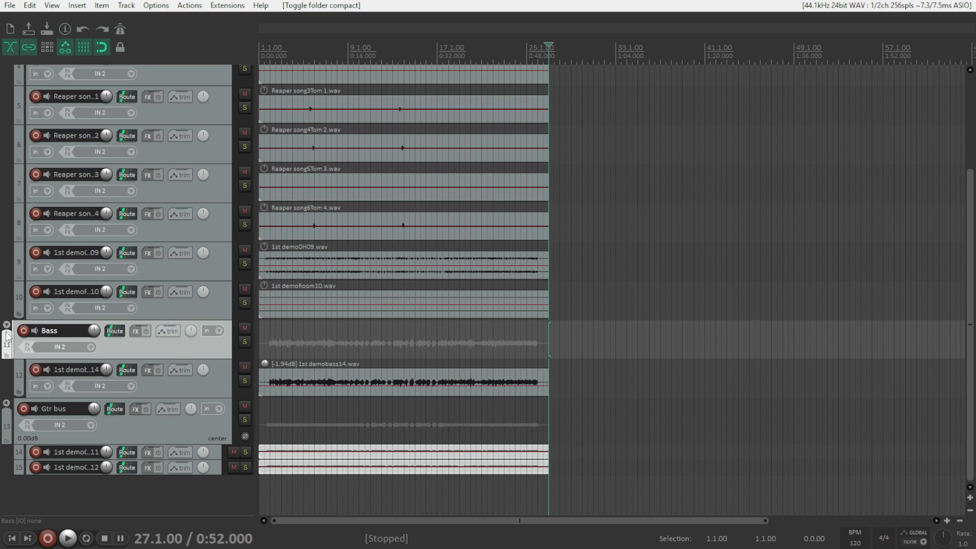
left_click(7, 333)
scroll(66, 291, "up", 3)
left_click(7, 69)
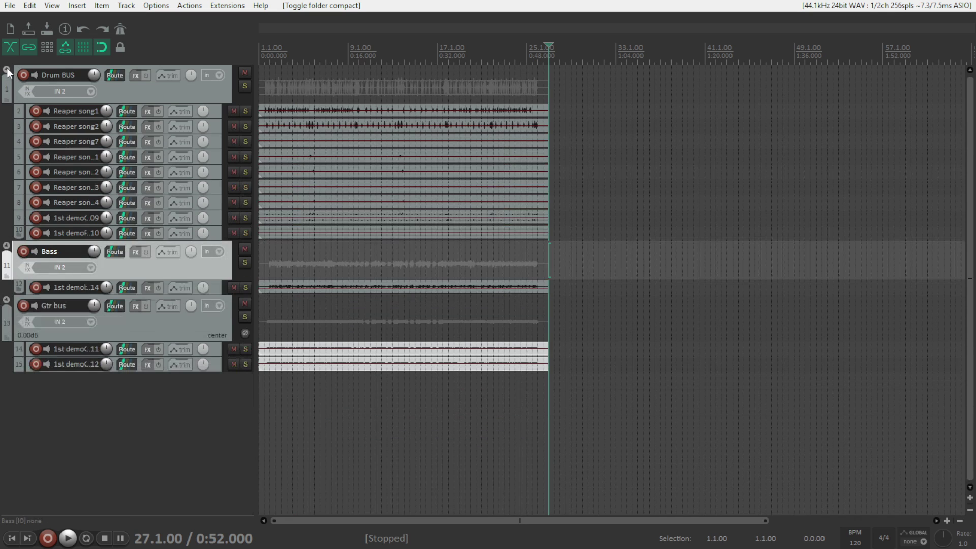
- Import the lead gtr13 recording onto a new track below Gtr bus
left_click(195, 325)
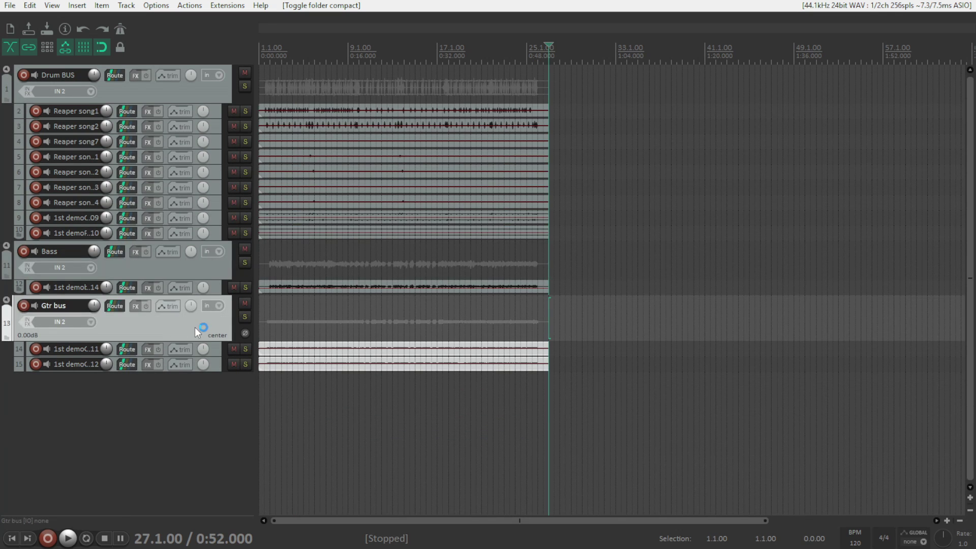
key("Insert")
left_click_drag(749, 190, 749, 216)
double_click(449, 243)
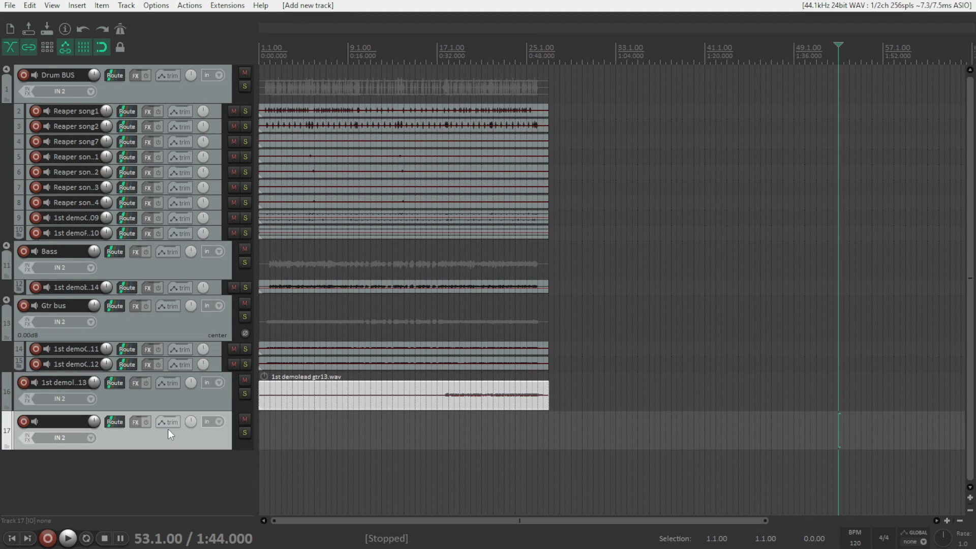
- Put an empty track named 'Lead' above the lead guitar and make it its folder
left_click_drag(180, 434, 87, 386)
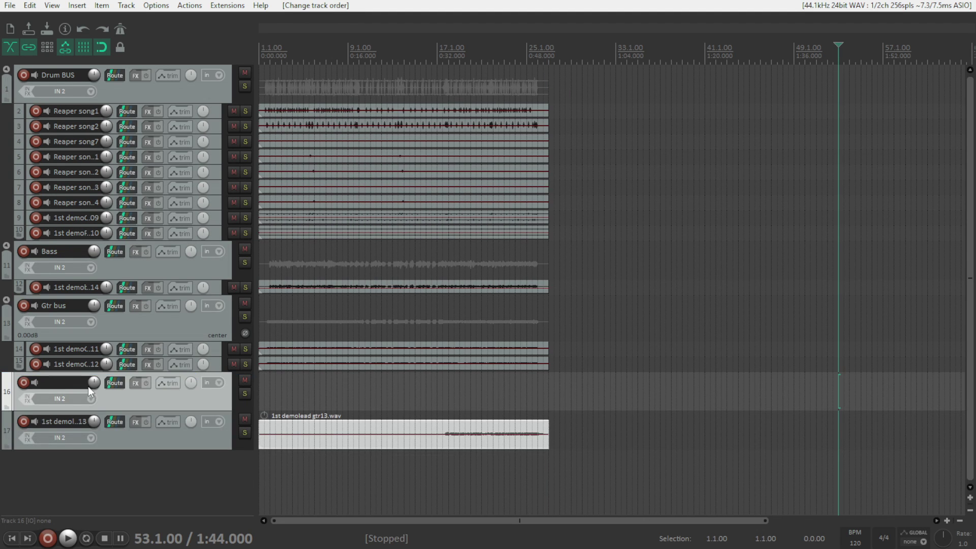
double_click(60, 385)
type("Lead")
key("Return")
left_click(6, 406)
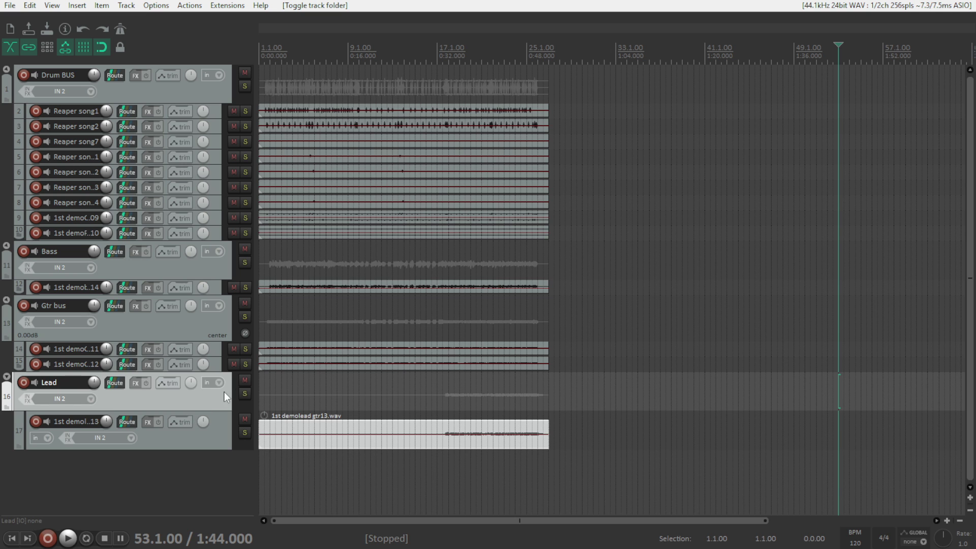
- Add a new empty track and save the project
key("ctrl+t")
left_click(9, 5)
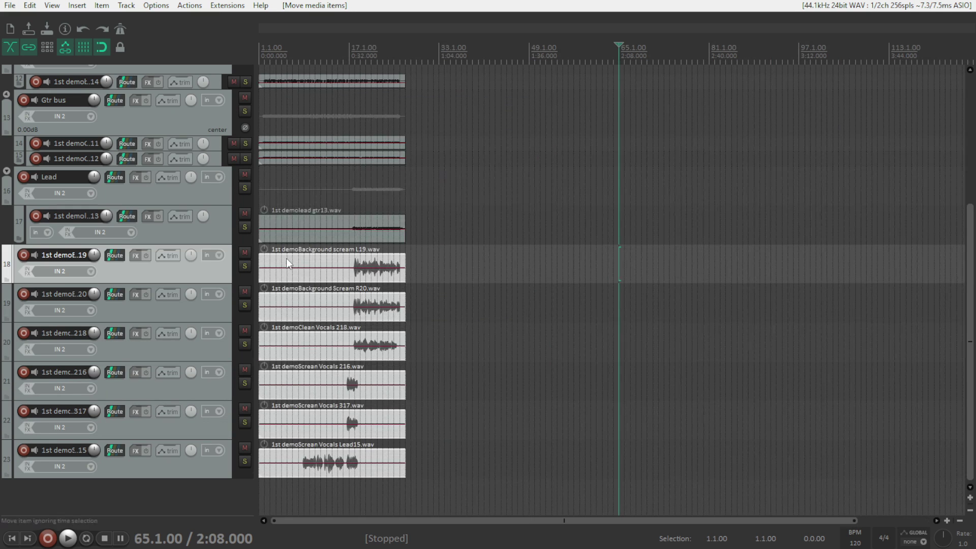
left_click(286, 258)
- Move Scream Vocals Lead15 up with 216 and 317 below it, and Clean Vocals 218 above the background screams
scroll(290, 280, "up", 3)
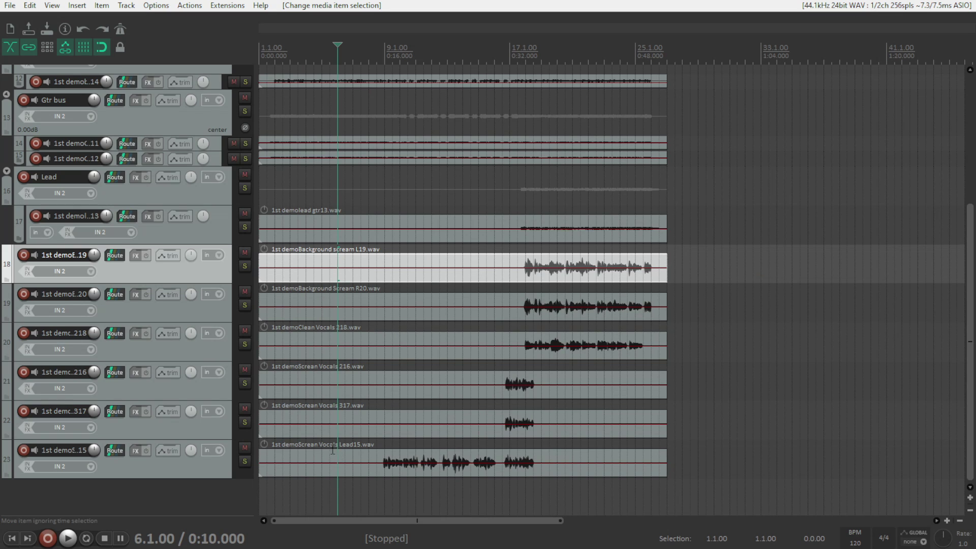
left_click(213, 469)
left_click_drag(215, 470, 215, 262)
left_click(213, 430)
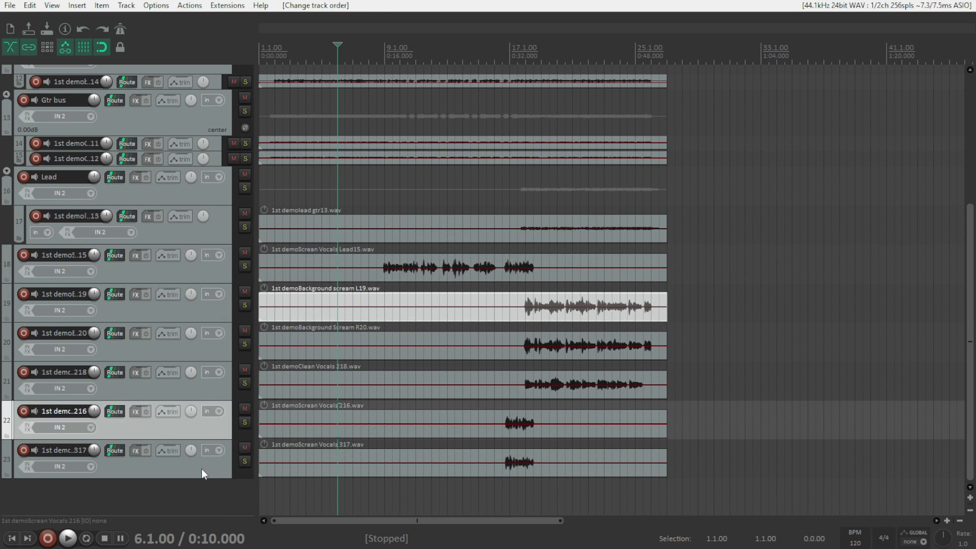
left_click(201, 469, "ctrl")
left_click_drag(202, 468, 221, 291)
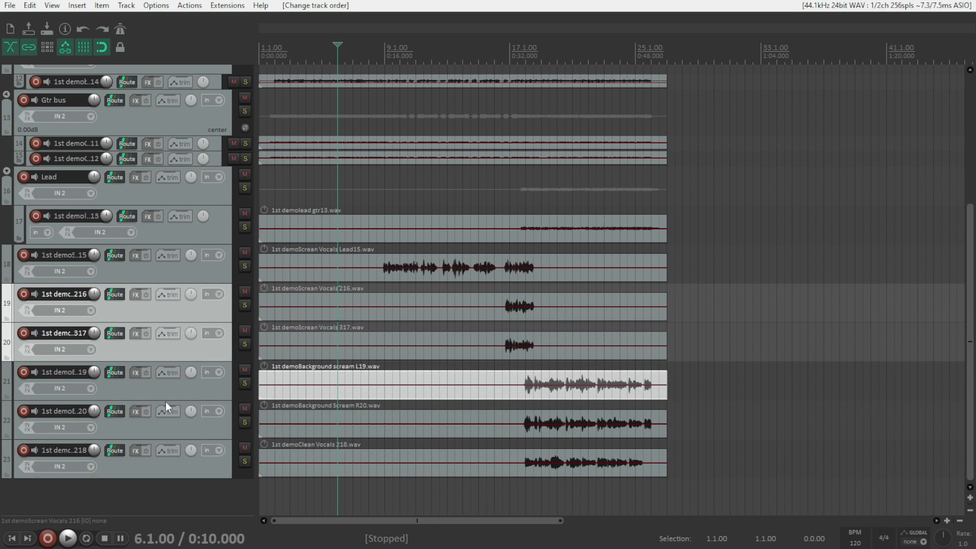
left_click_drag(206, 472, 197, 367)
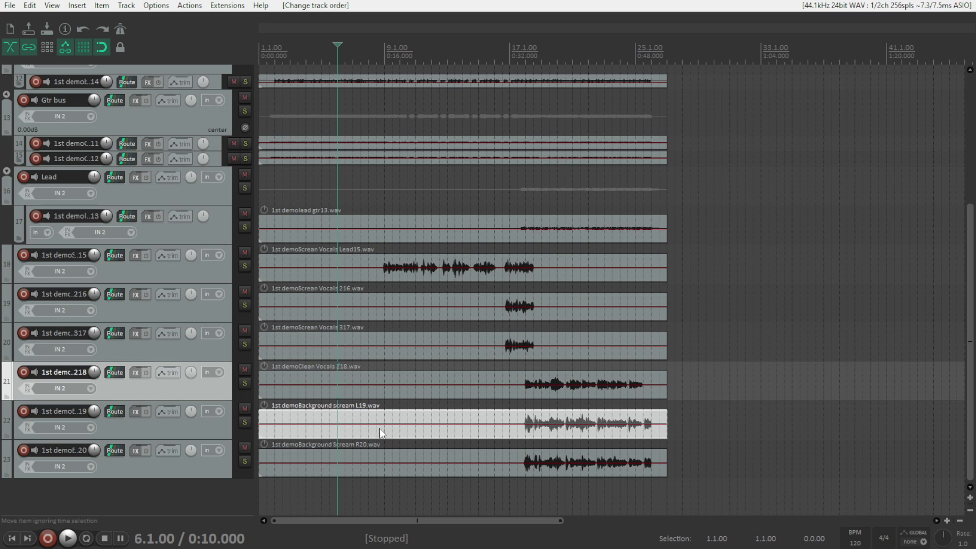
left_click(200, 279)
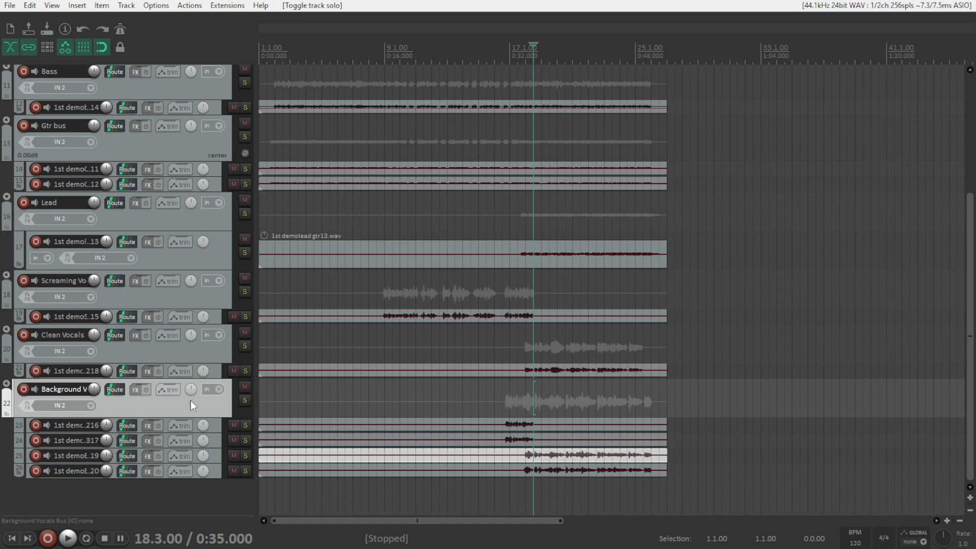
- Add a new track named INSTRUMENTS at the end of the track list
scroll(203, 398, "up", 2)
scroll(203, 395, "up", 1)
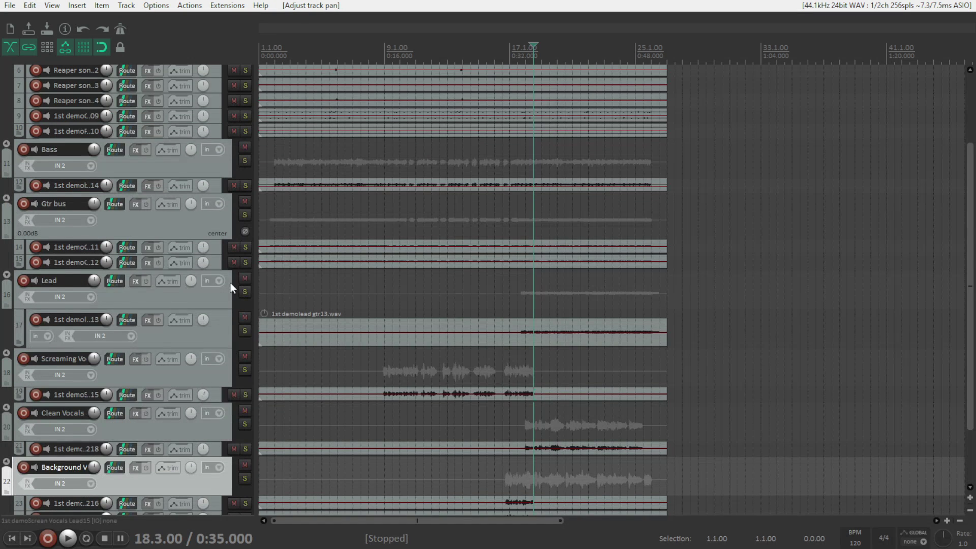
scroll(229, 282, "up", 3)
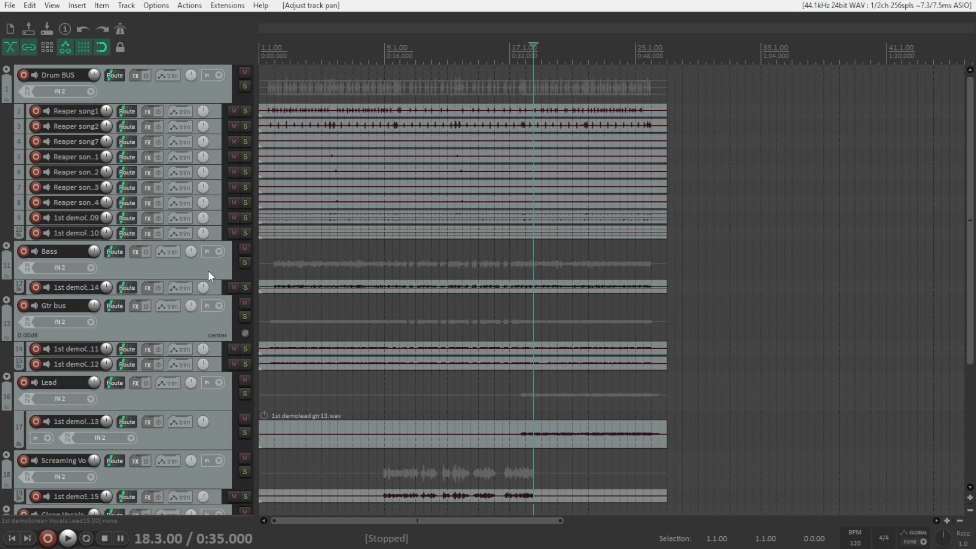
scroll(208, 270, "down", 5)
double_click(66, 490)
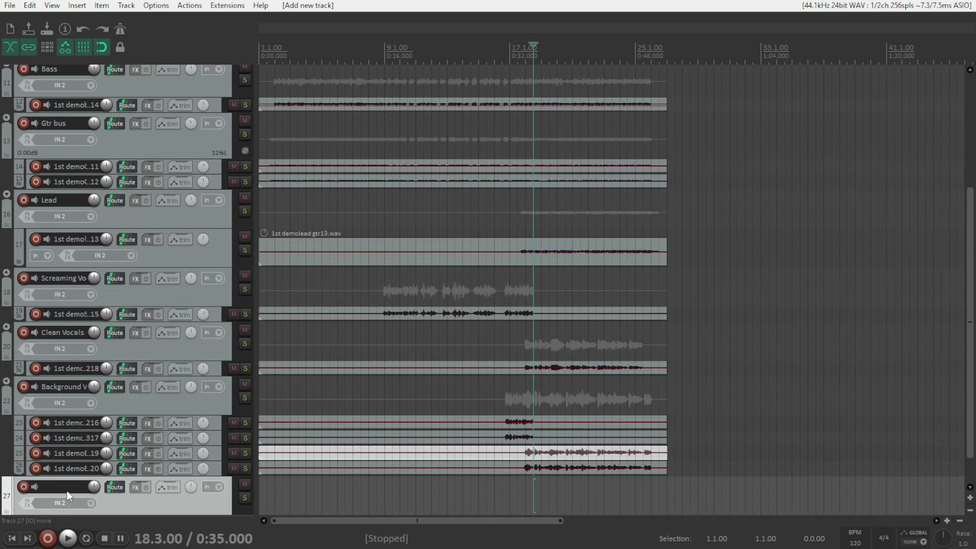
type("INSTRUMENTS")
key("Return")
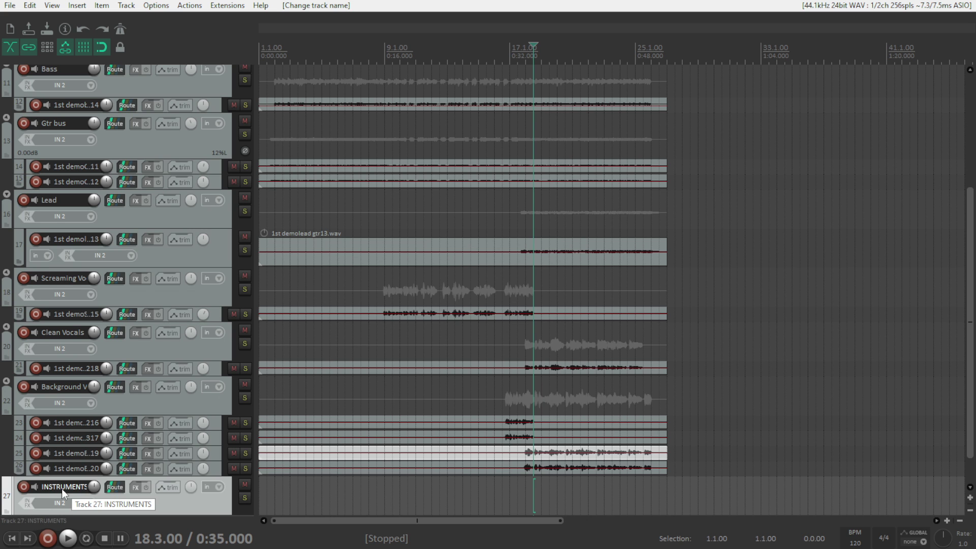
- Move INSTRUMENTS to the top as a folder over drums, bass and guitars, keeping vocal buses outside
left_click_drag(62, 489, 188, 63)
left_click(7, 99)
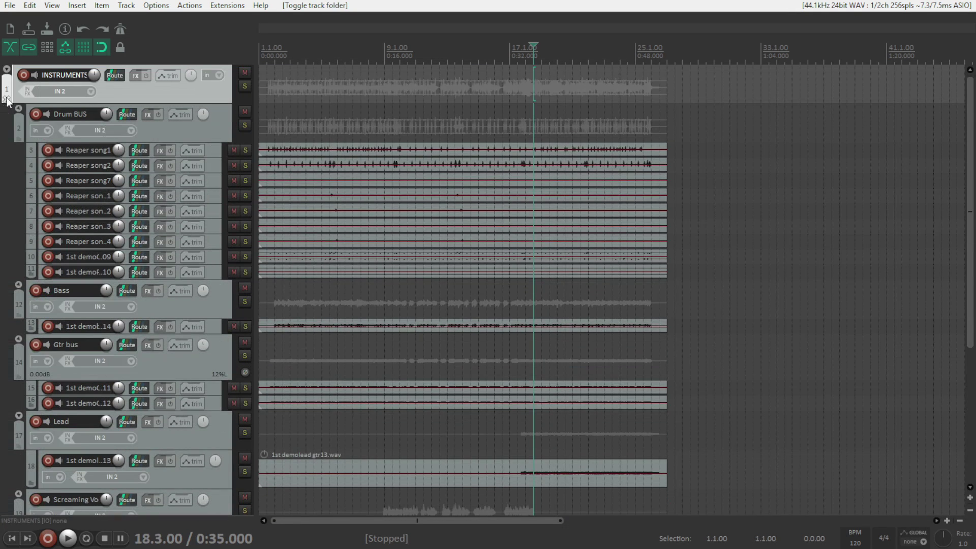
left_click_drag(202, 345, 168, 516)
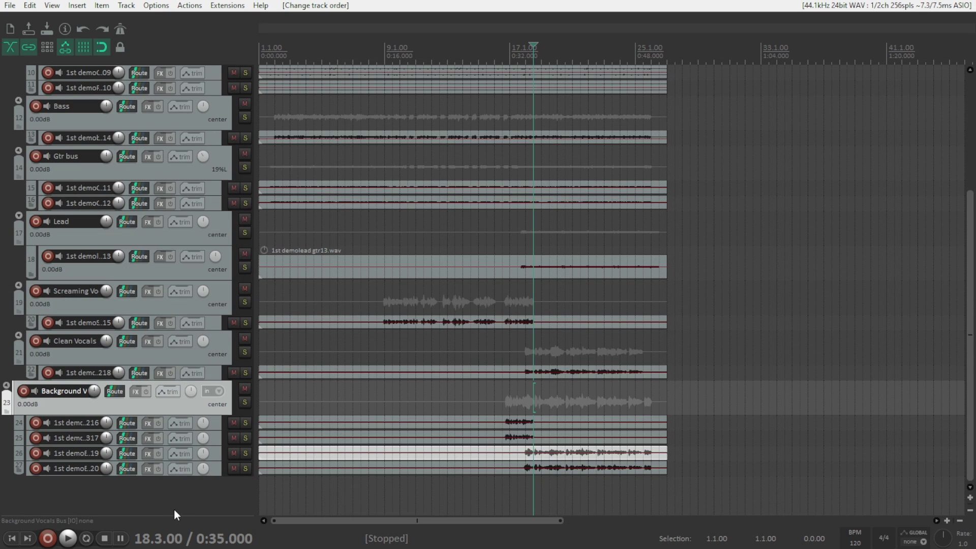
key("ctrl+z")
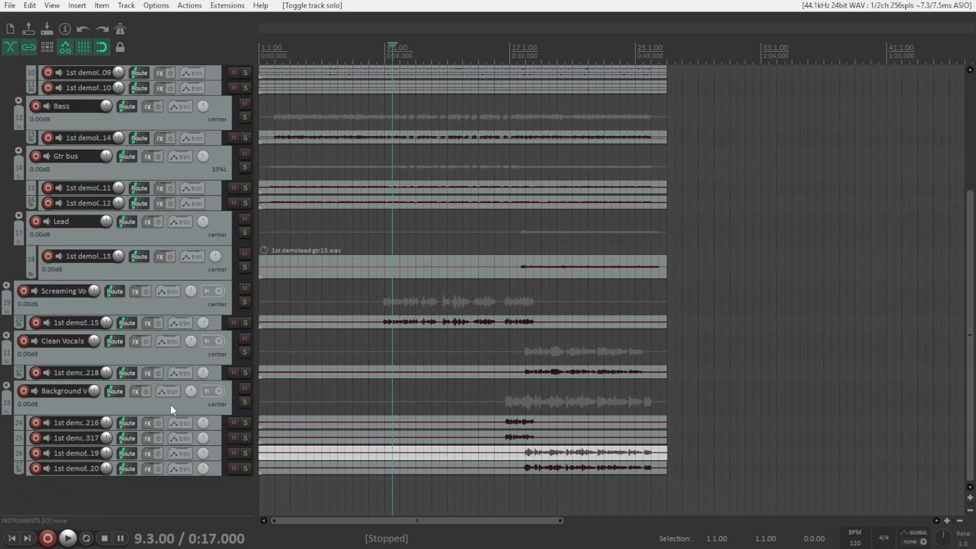
- Create an 'ALL BAND' track at the top and make it a folder containing every track
double_click(151, 487)
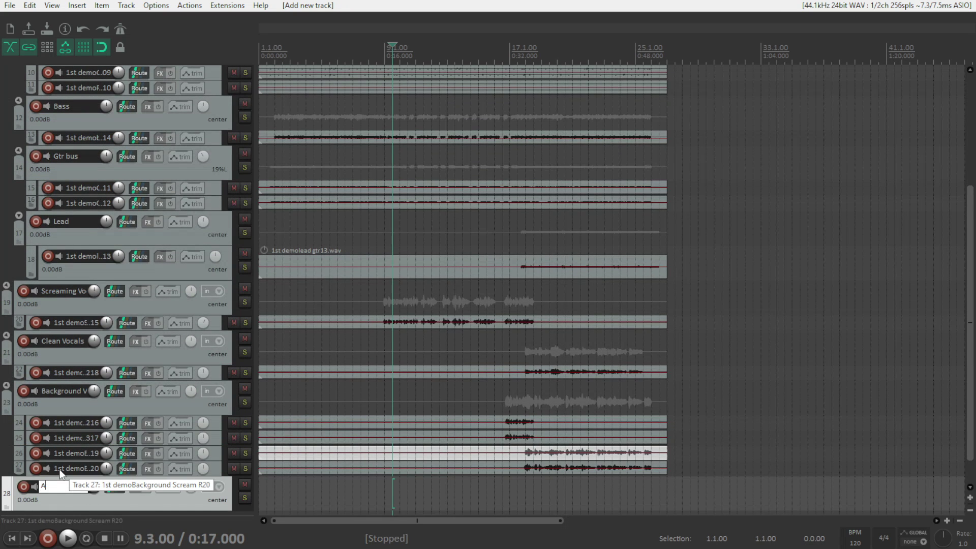
type("ALL BAND")
key("Return")
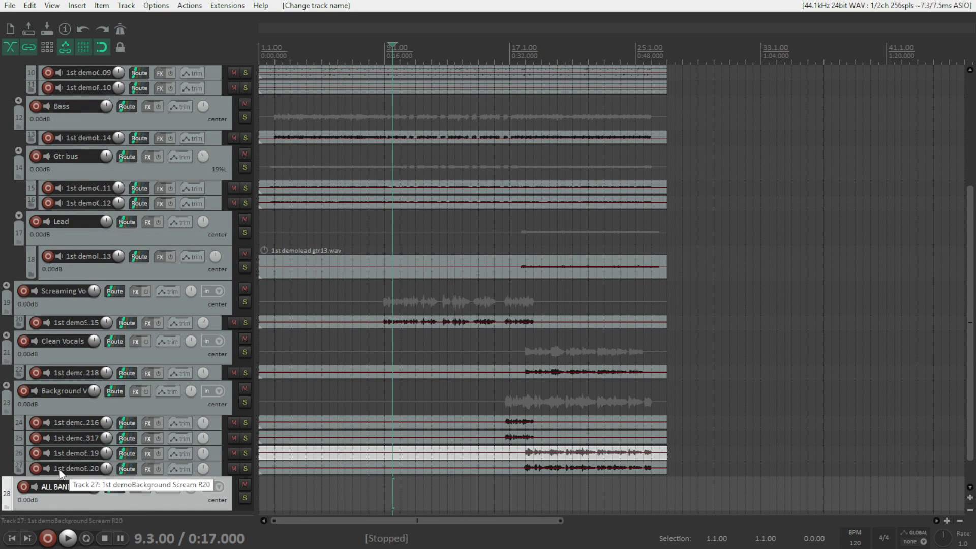
left_click_drag(131, 490, 121, 71)
left_click(7, 95)
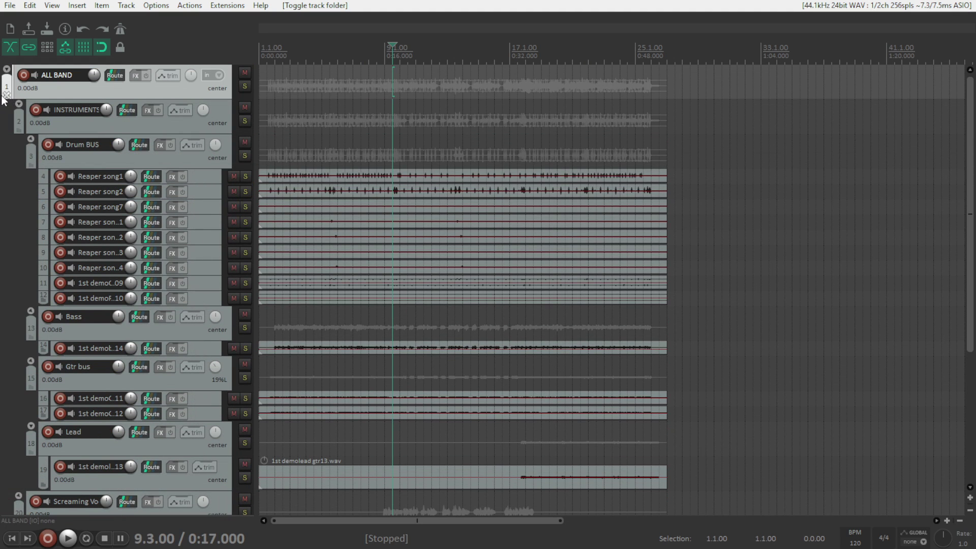
- In the Mixer, play back and mute then unmute the ALL BAND folder to test it
key("ctrl+m")
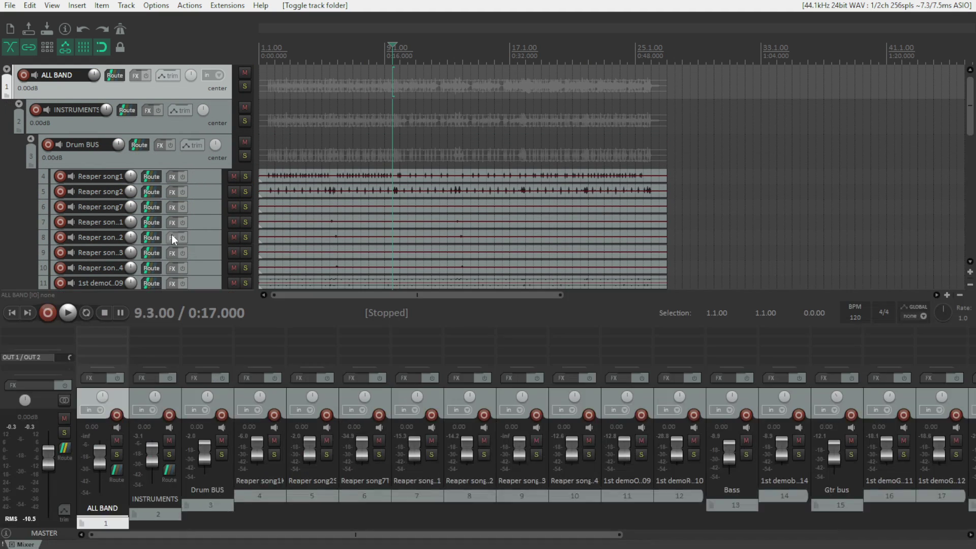
key("space")
left_click(116, 440)
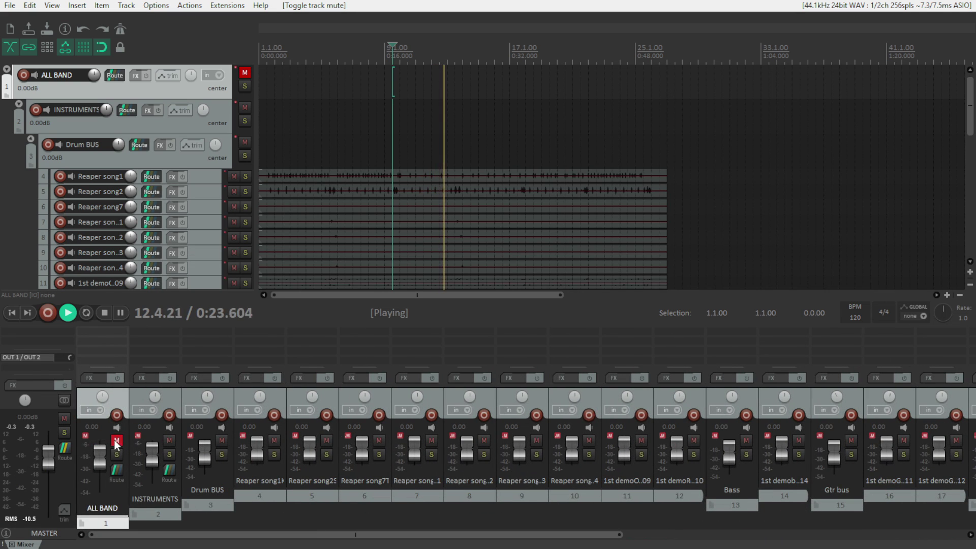
left_click(116, 440)
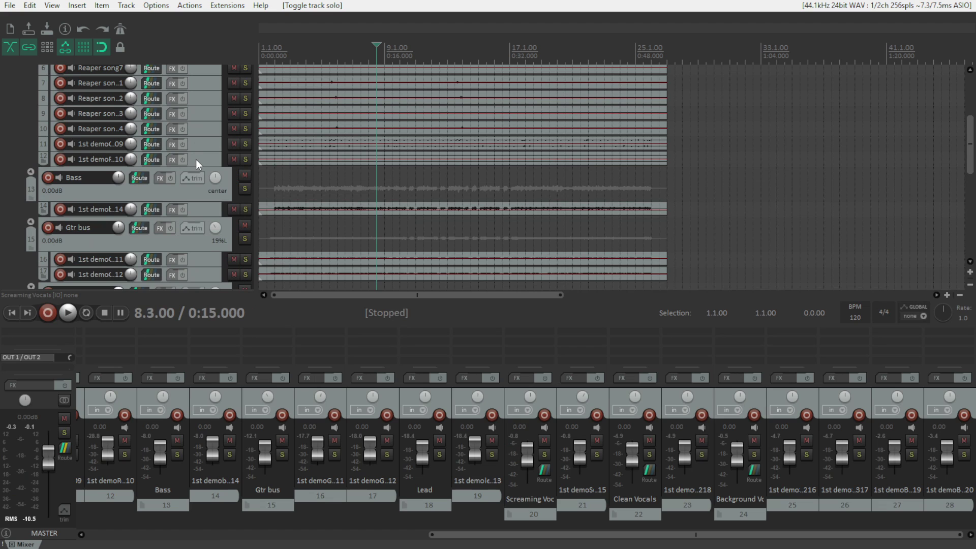
- Colour drum tracks 4 through 12 blue with a custom track colour
key("ctrl+m")
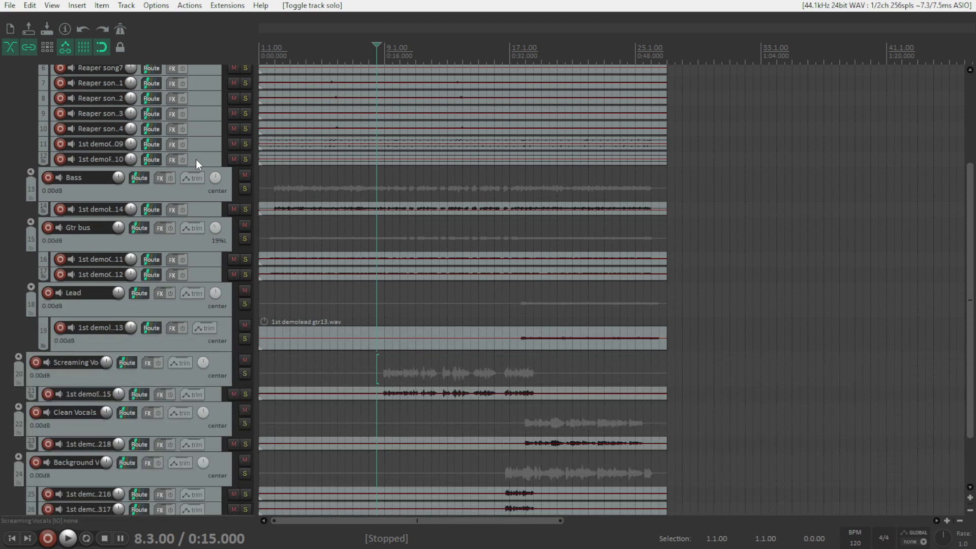
scroll(196, 160, "up", 3)
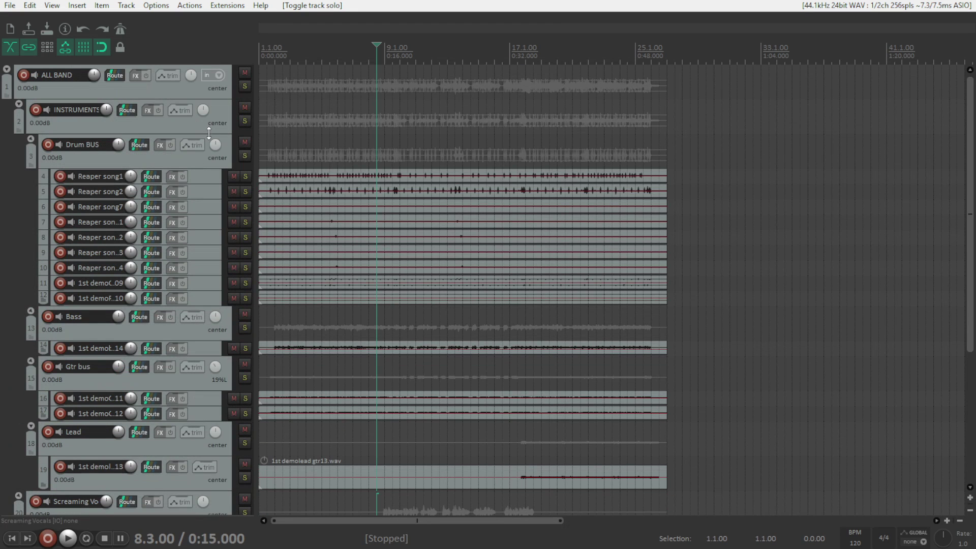
left_click(211, 176)
left_click(206, 298, "shift")
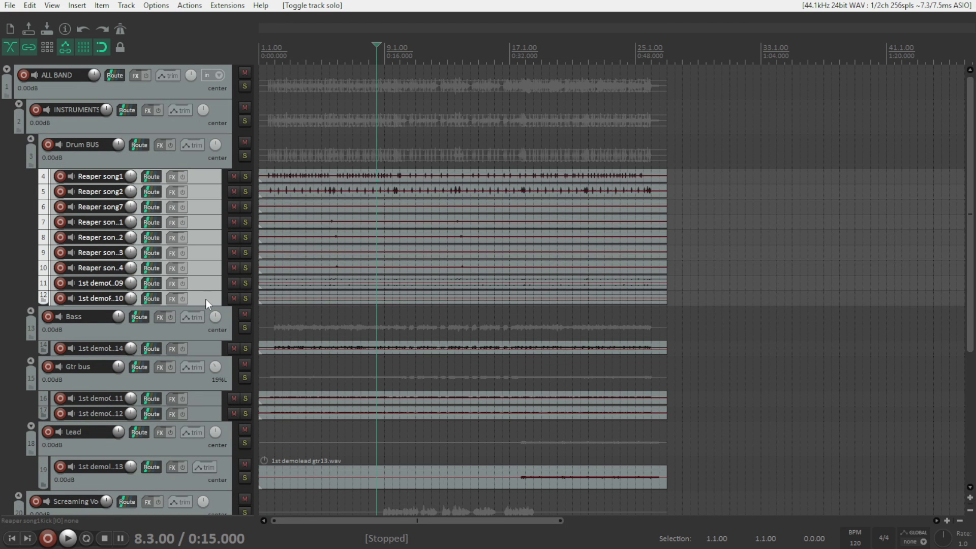
left_click(200, 182)
left_click(203, 297, "shift")
right_click(203, 298)
mouse_move(392, 379)
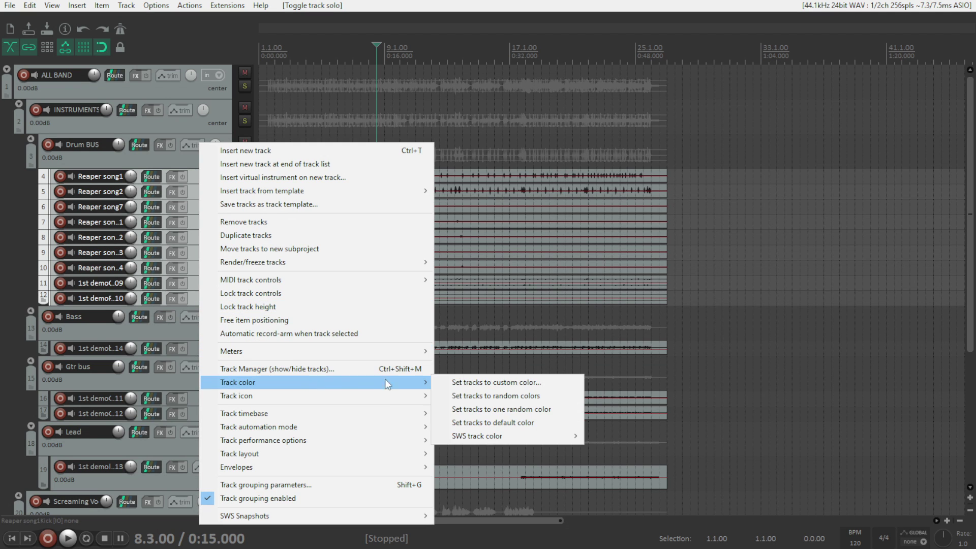
left_click(472, 382)
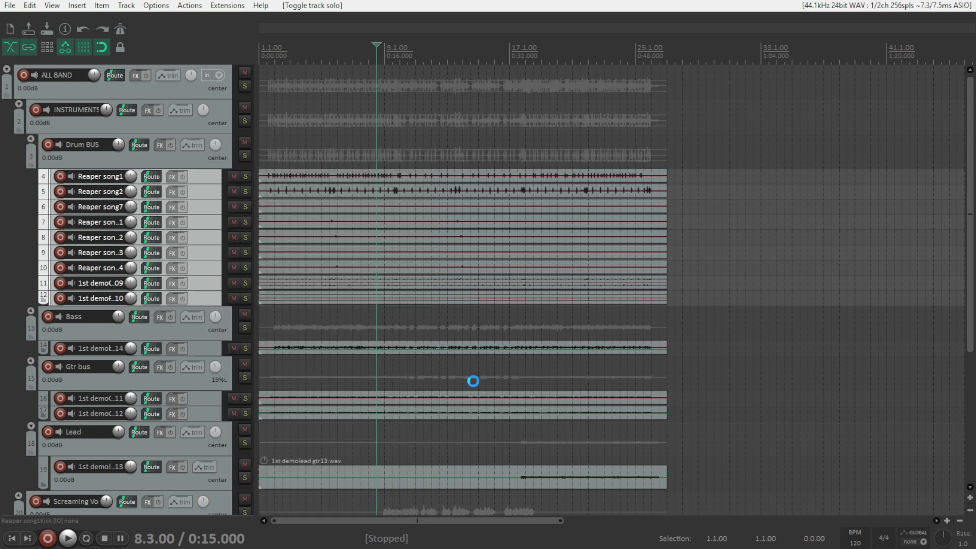
left_click(149, 173)
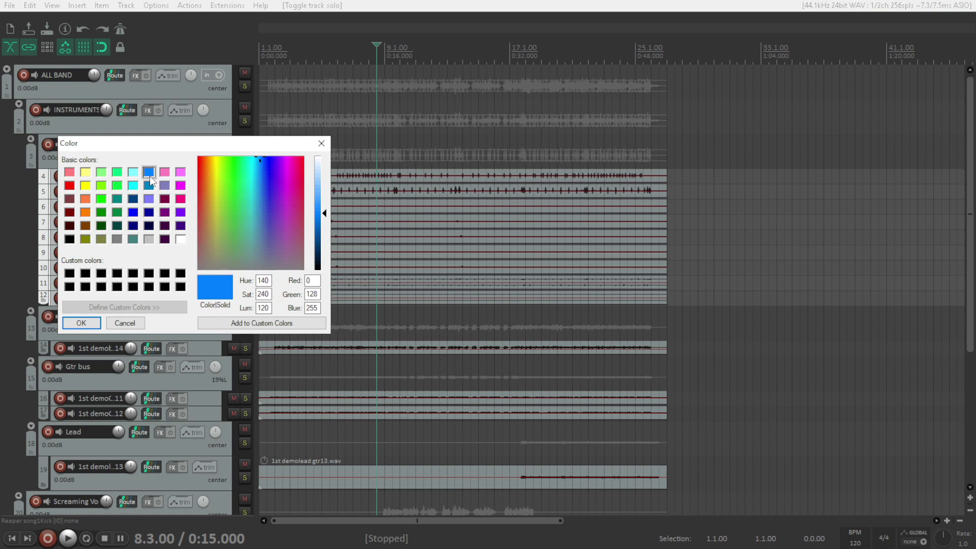
key("Return")
- Colour the rhythm guitar tracks 16–17 green
scroll(208, 280, "down", 2)
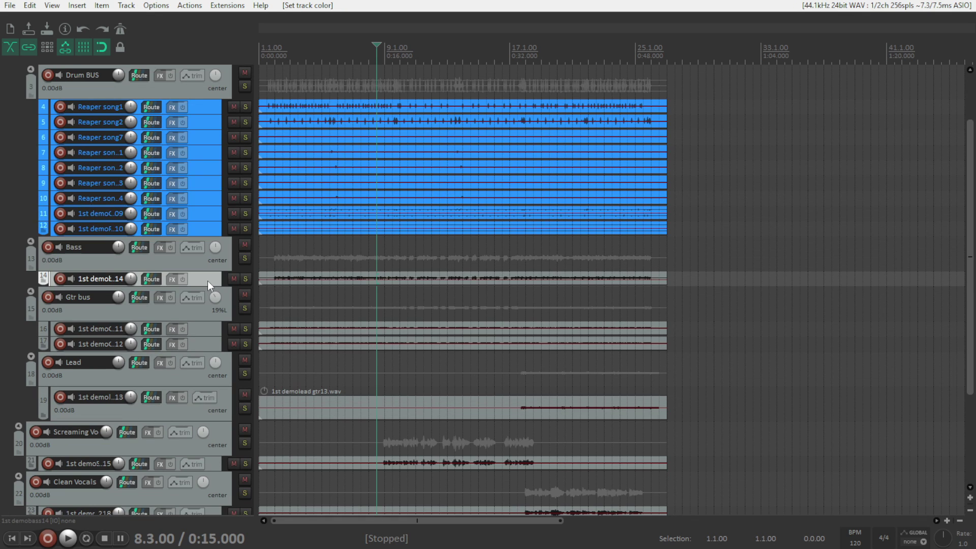
scroll(201, 308, "down", 2)
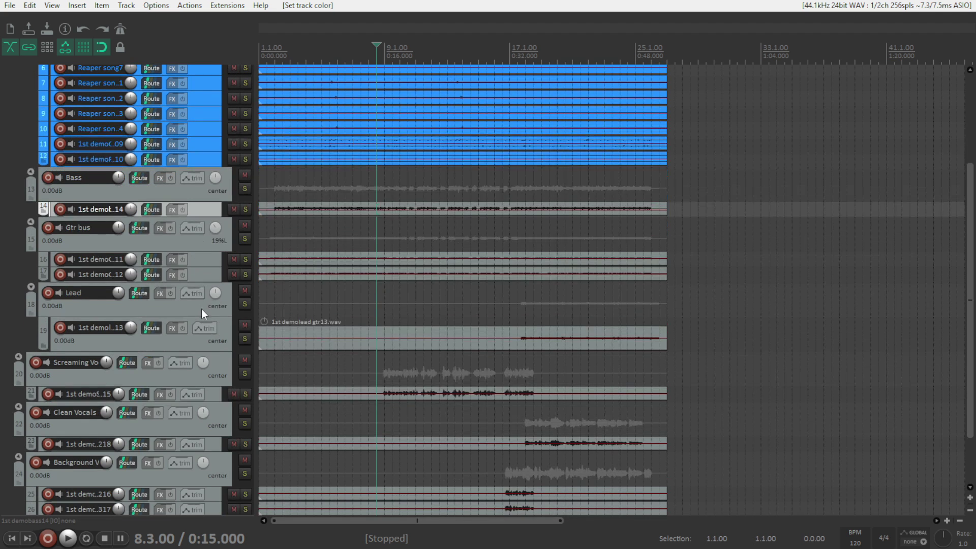
right_click(197, 274)
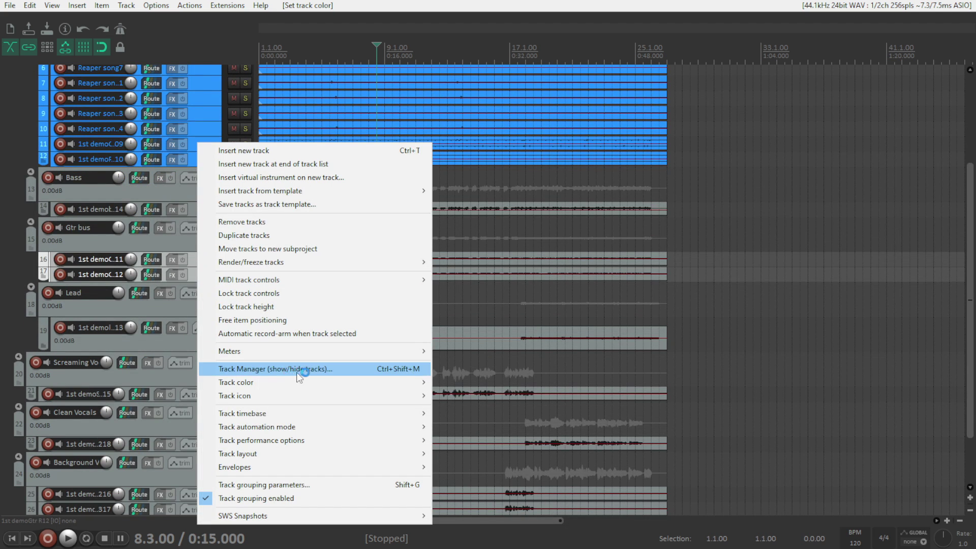
left_click(416, 387)
key("Return")
- Colour lead guitar track 19 light green
scroll(148, 273, "down", 2)
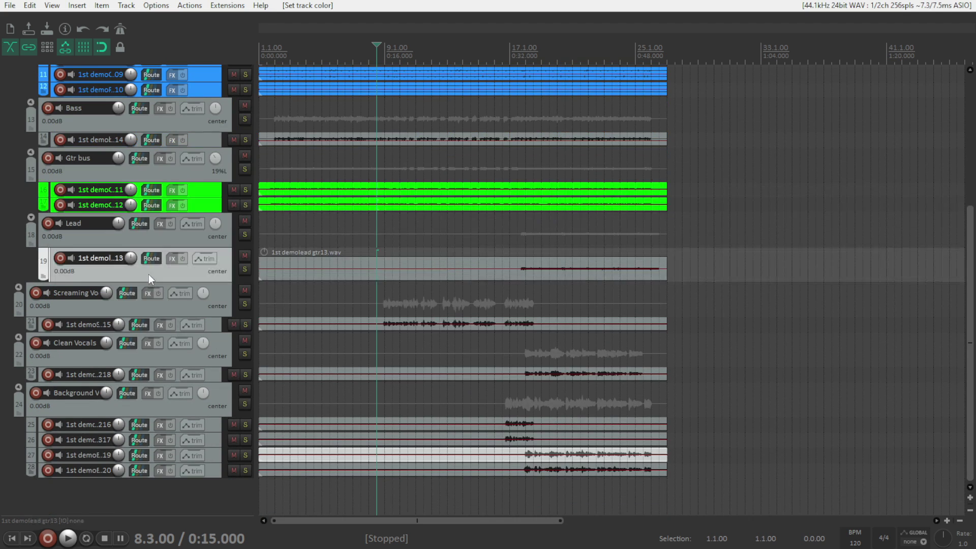
right_click(147, 274)
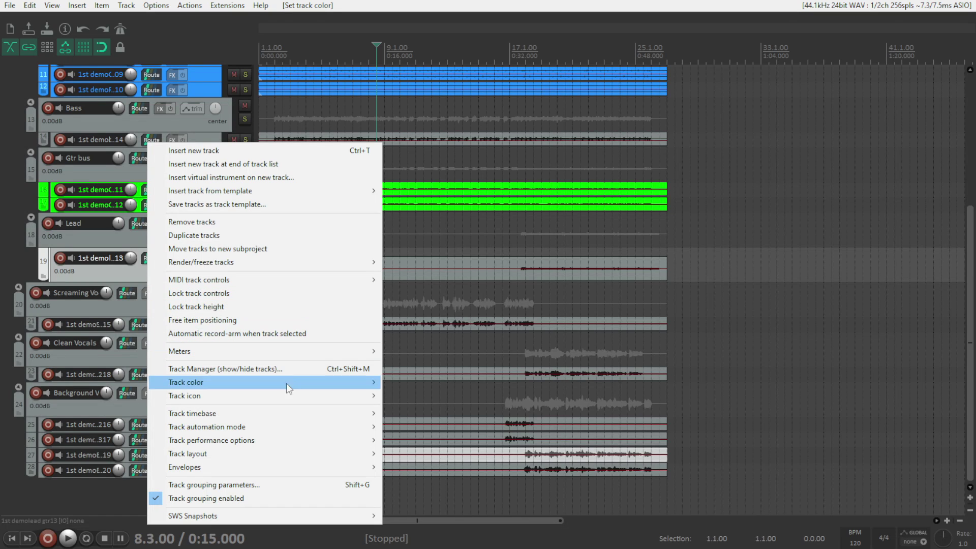
mouse_move(328, 386)
left_click(417, 382)
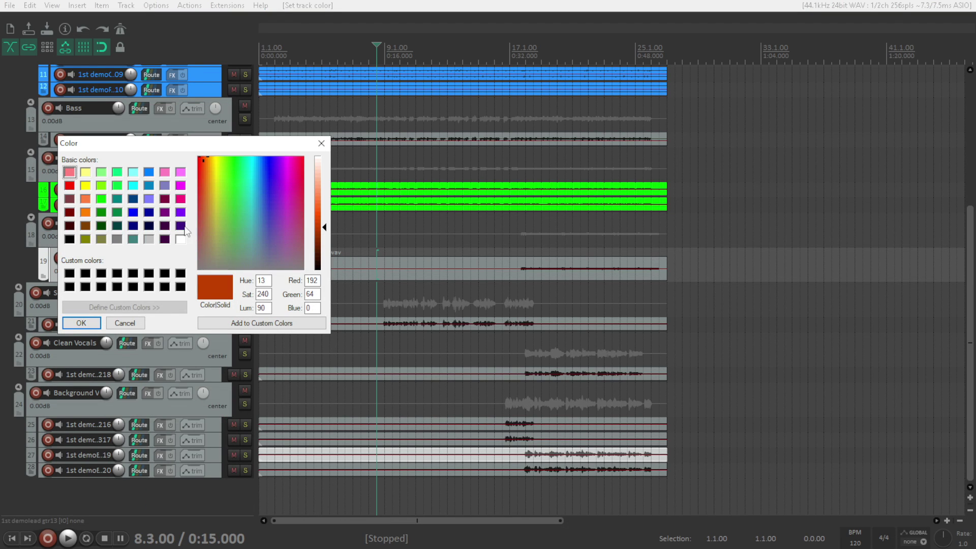
left_click(101, 173)
left_click(88, 321)
left_click(212, 325)
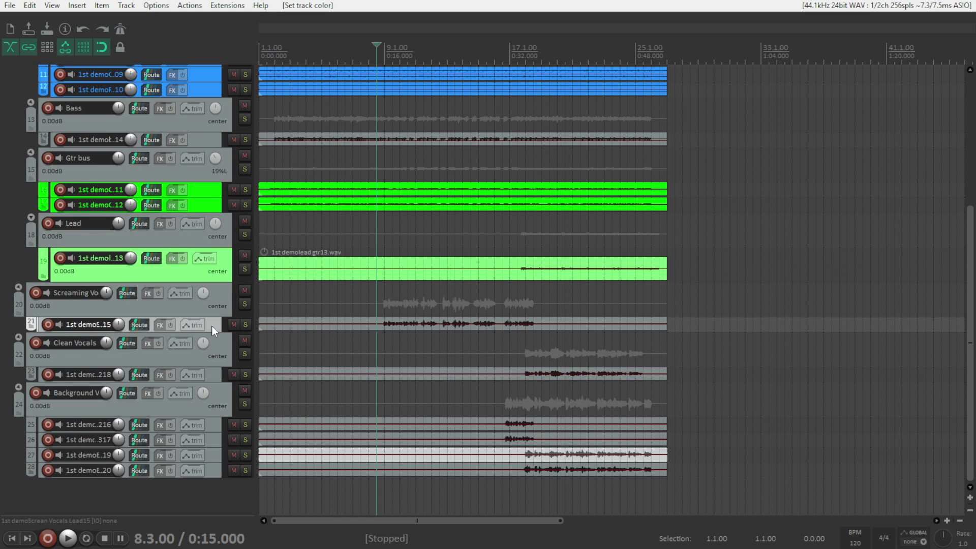
- Colour vocal tracks 21 and 23 violet
left_click(208, 376, "ctrl")
right_click(209, 376)
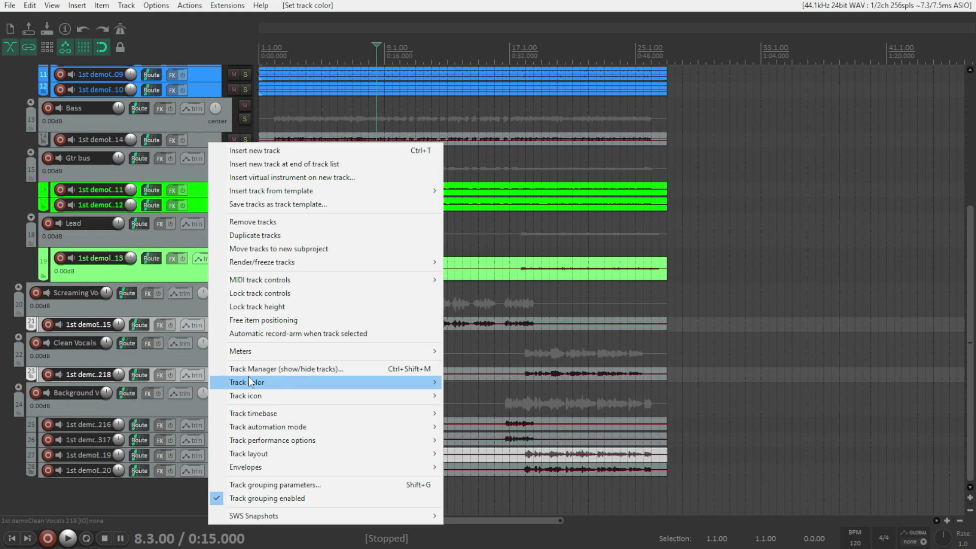
mouse_move(388, 383)
left_click(467, 382)
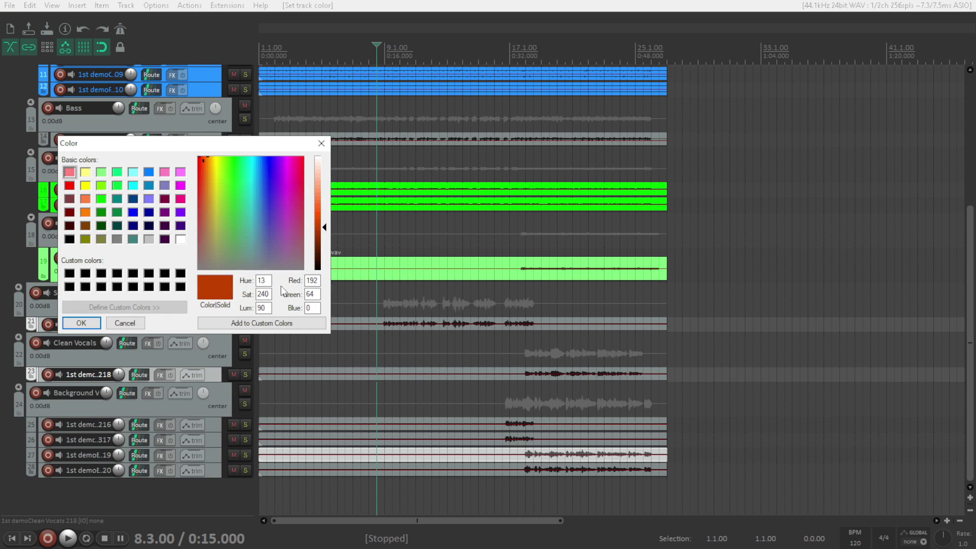
left_click(180, 212)
left_click(81, 323)
- Colour the background vocal tracks 25–28 purple
right_click(248, 422)
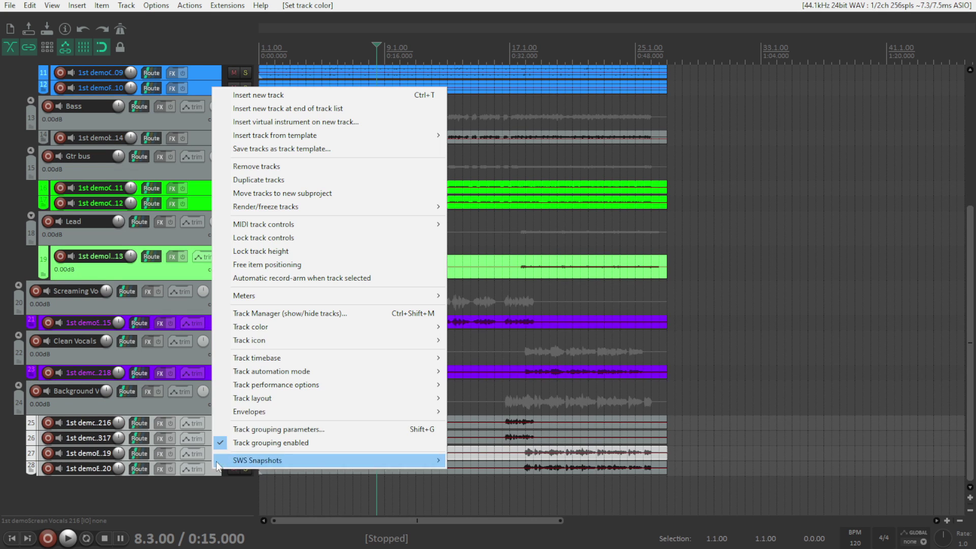
mouse_move(329, 327)
left_click(472, 330)
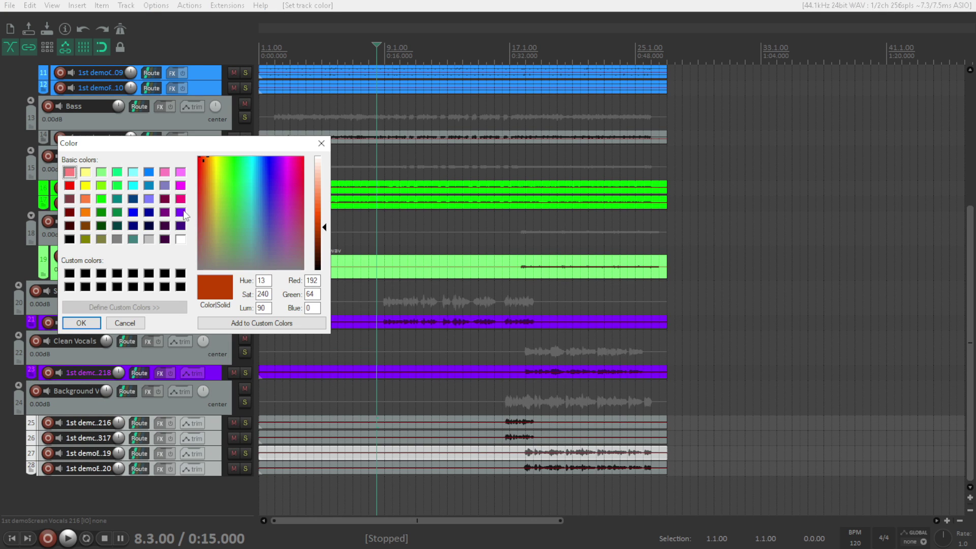
double_click(182, 213)
left_click(755, 398)
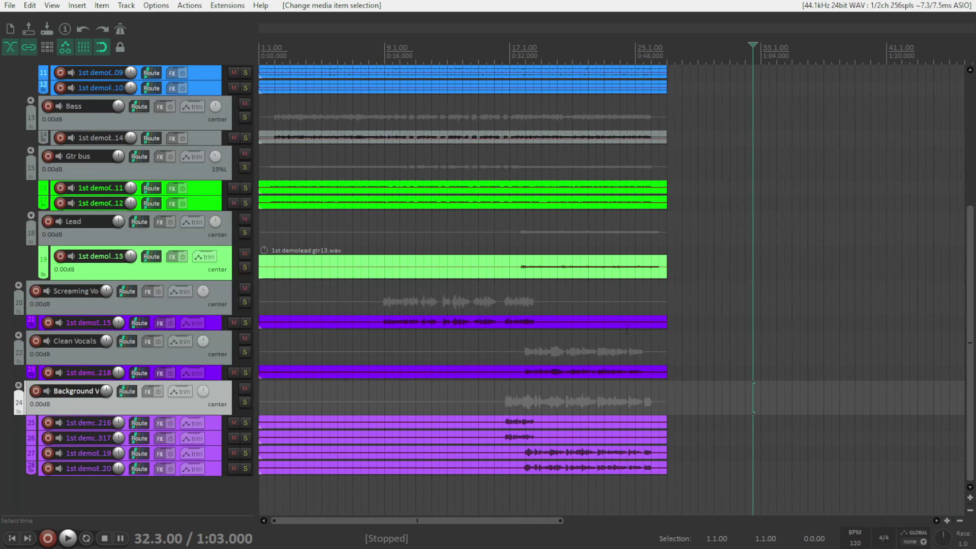
- Check the new track colours in the Mixer, then hide it again
key("ctrl+m")
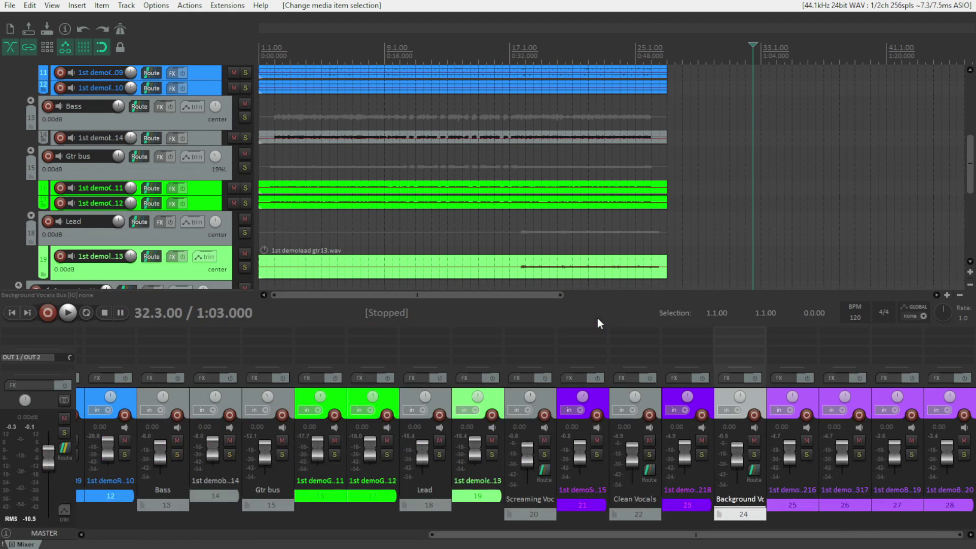
scroll(455, 536, "left", 10)
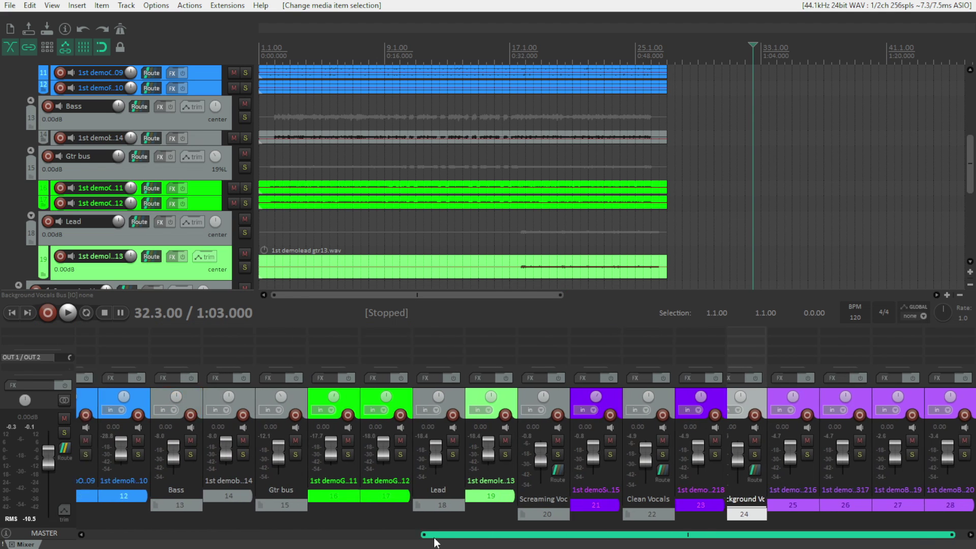
key("ctrl+m")
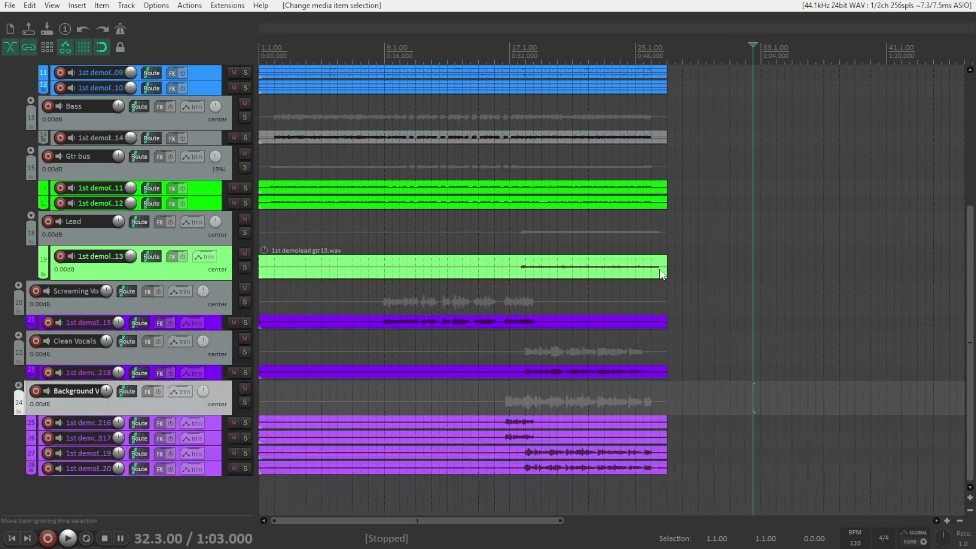
scroll(147, 287, "up", 6)
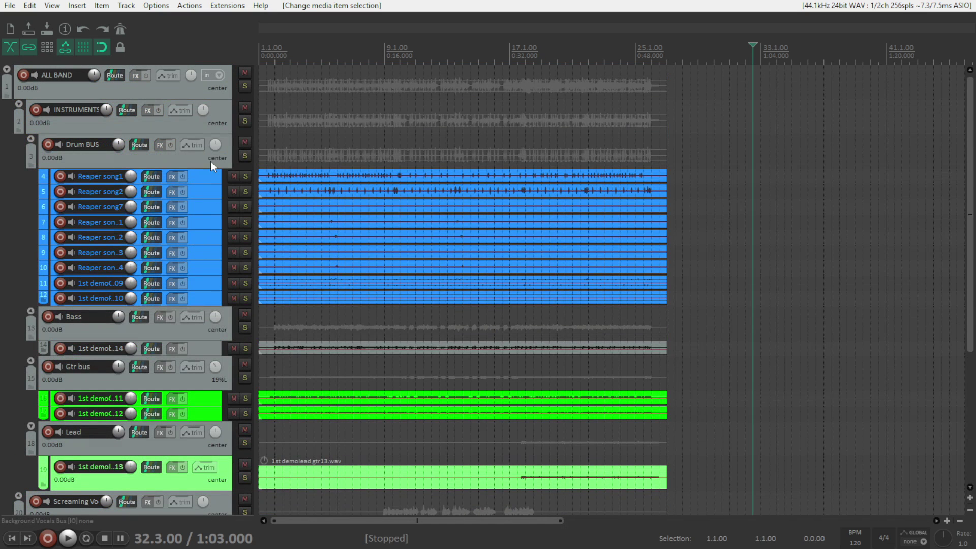
- Select ALL BAND, INSTRUMENTS, Drum BUS, Bass bus and Gtr bus and colour them yellow
left_click(188, 92)
left_click(183, 157, "shift")
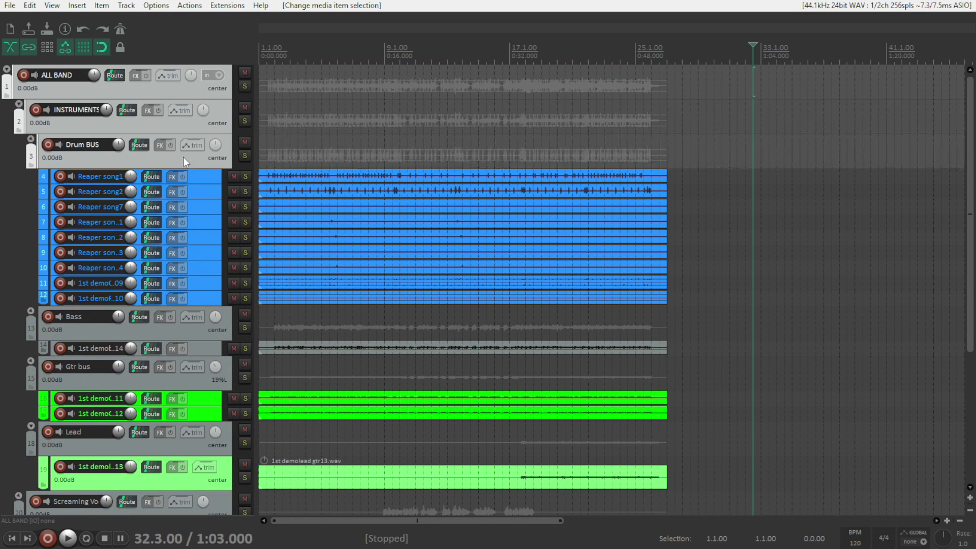
left_click(193, 325, "ctrl")
left_click(176, 384, "ctrl")
key("shift+c")
- Zoom the timeline out and back in to review, then select the Drum BUS folder track
scroll(204, 305, "down", 5)
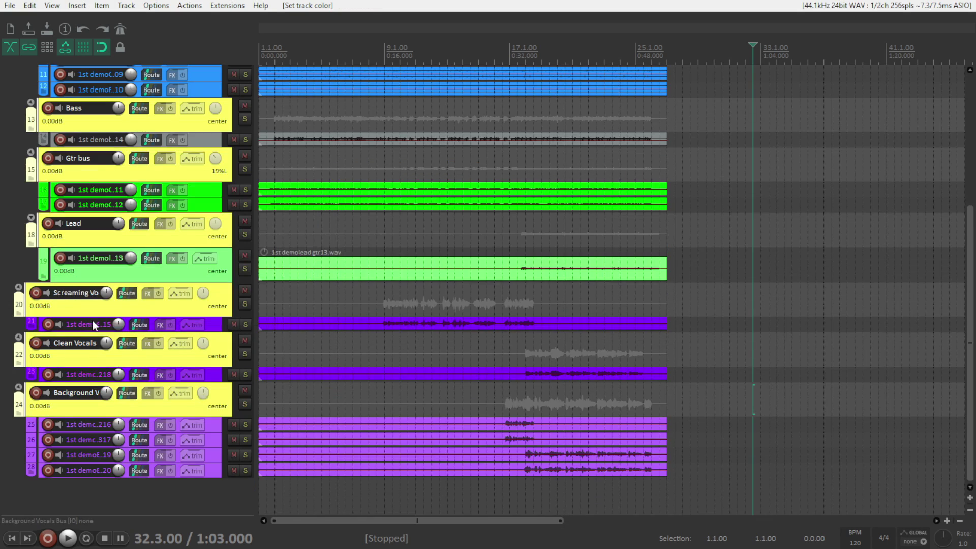
scroll(226, 316, "up", 1)
scroll(226, 316, "up", 4)
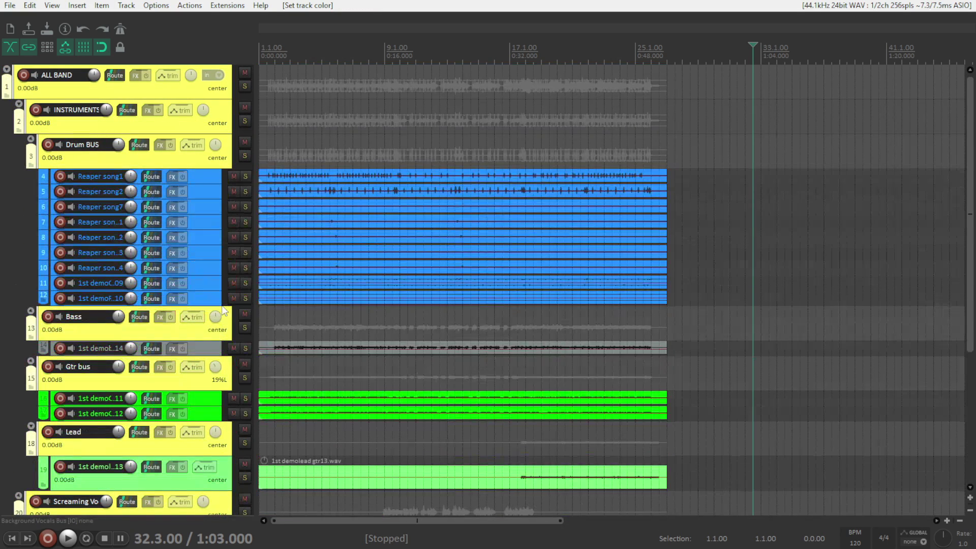
key("minus")
key("equal")
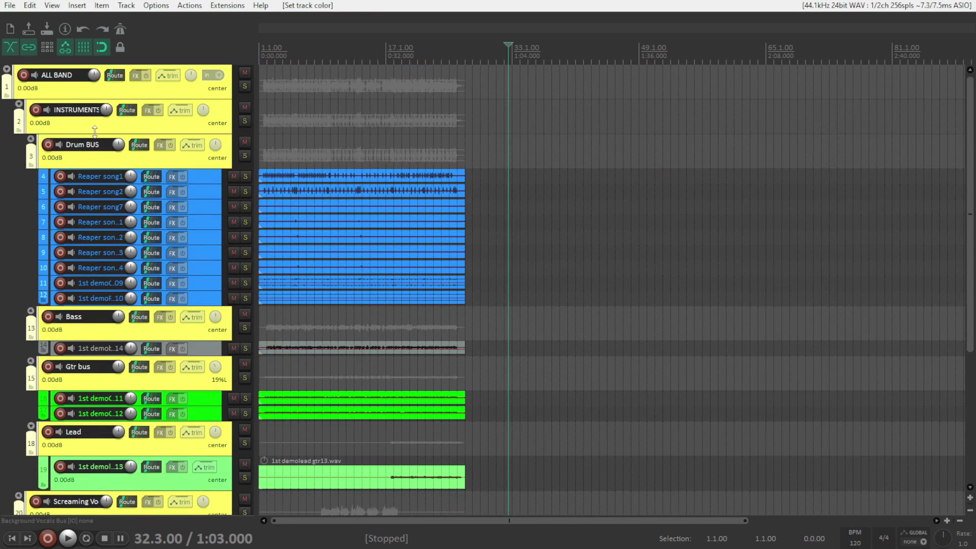
scroll(172, 305, "down", 3)
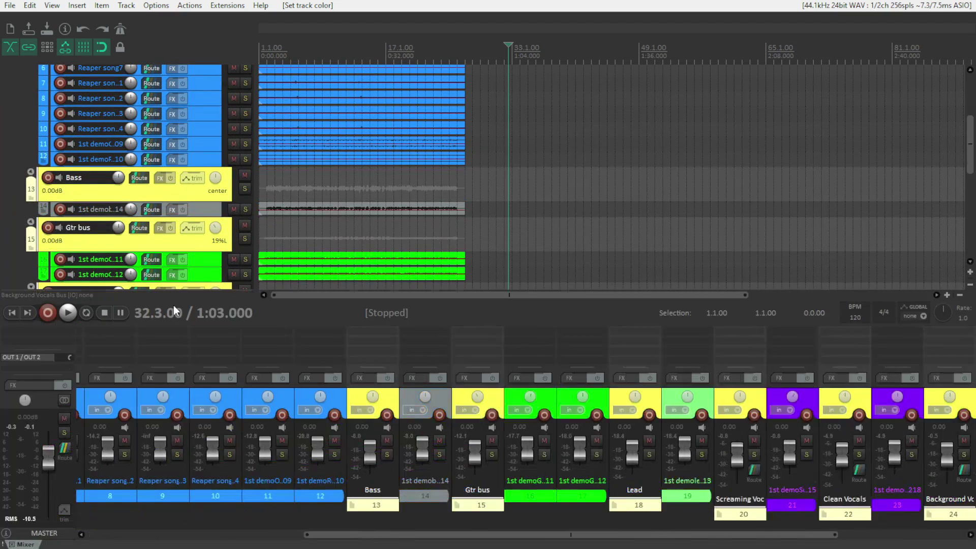
scroll(72, 141, "up", 3)
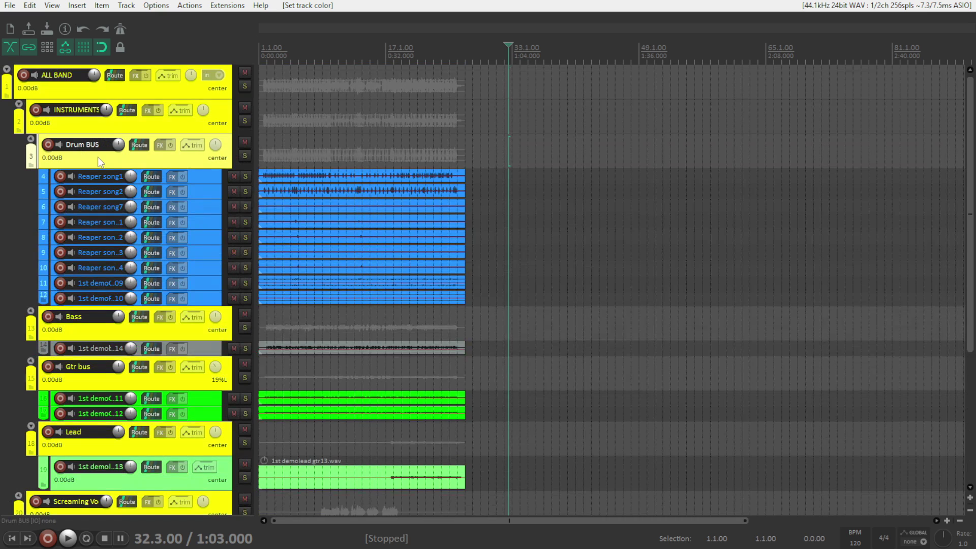
left_click(99, 162)
left_click(31, 139)
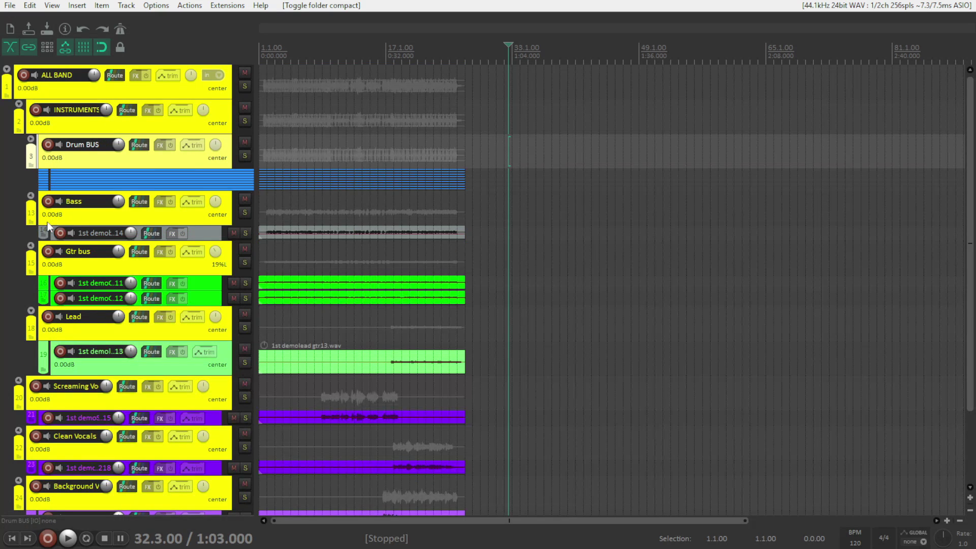
left_click(31, 220, "ctrl")
scroll(266, 127, "up", 3)
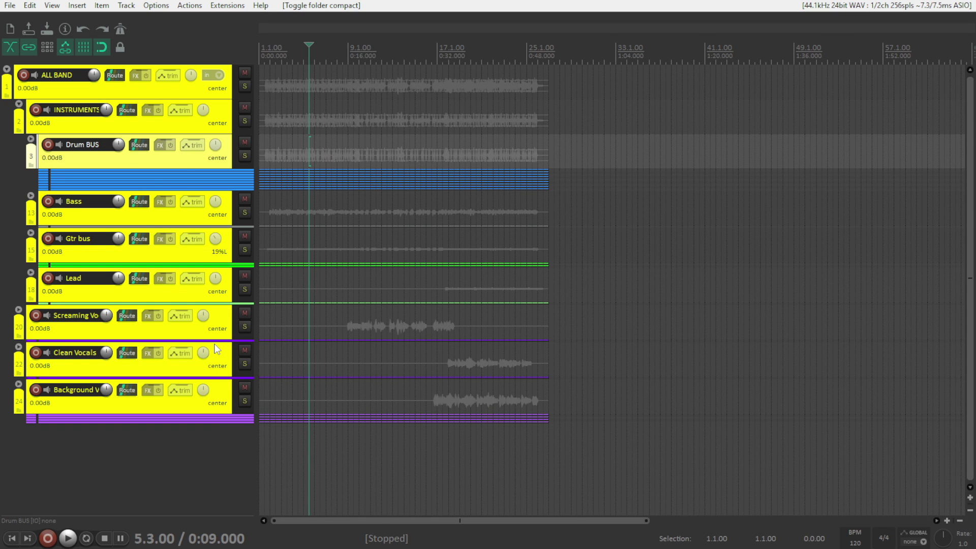
key("ctrl+z")
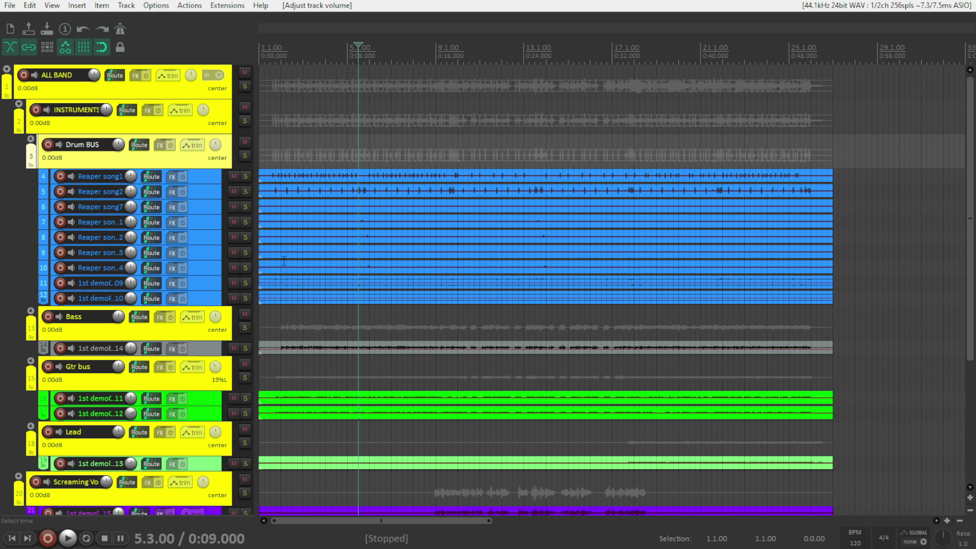
scroll(279, 180, "down", 3)
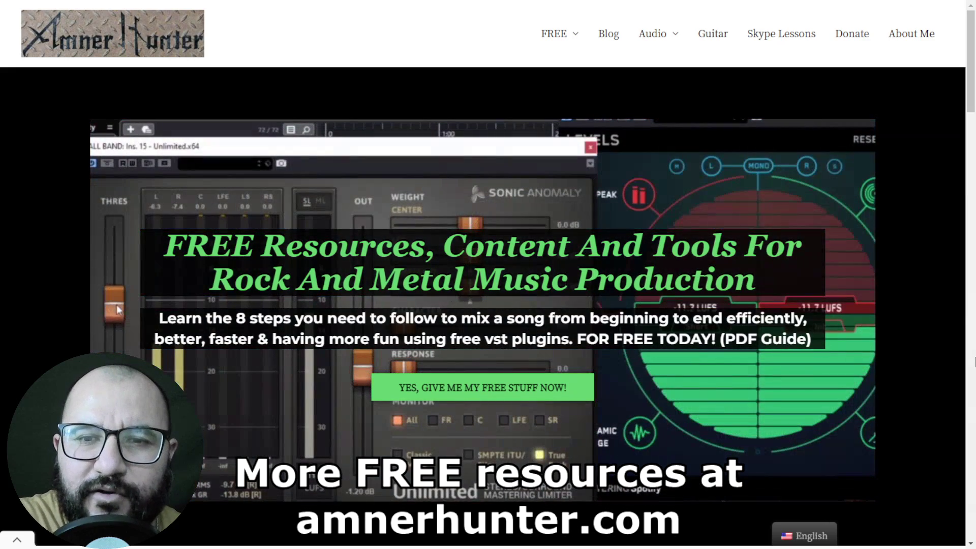
mouse_move(559, 35)
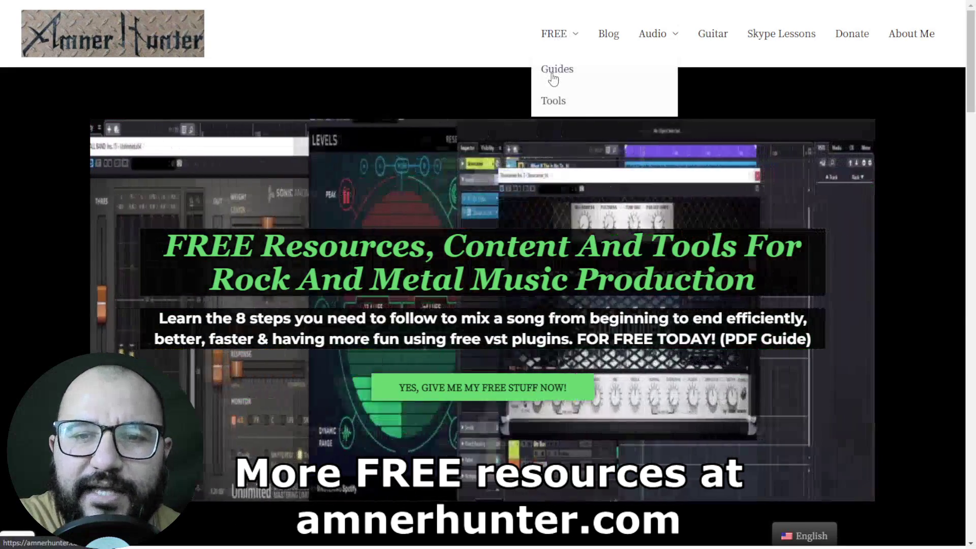